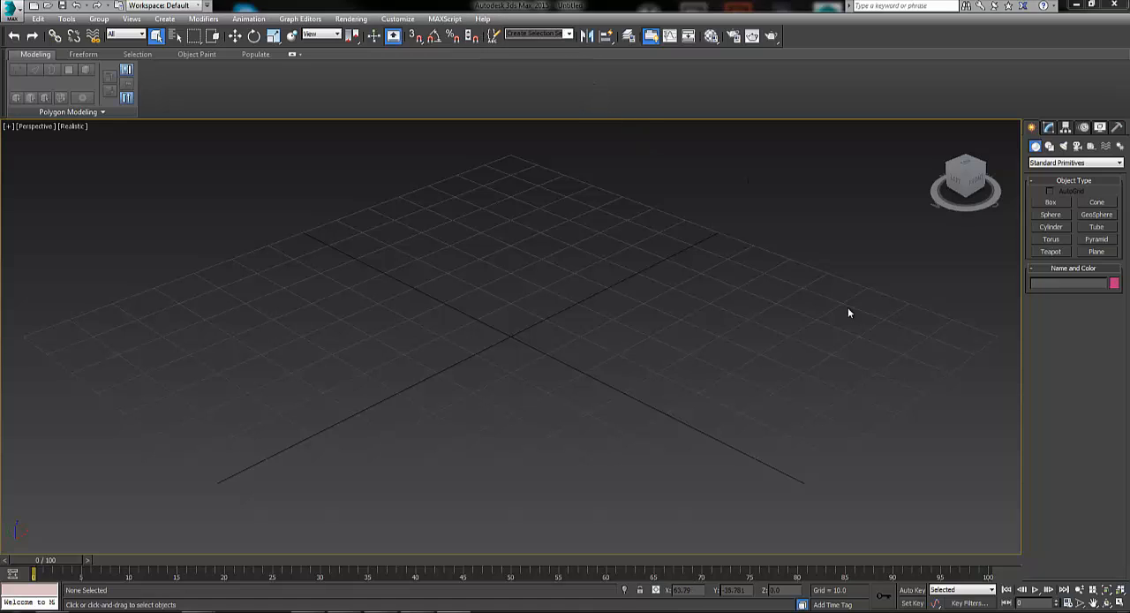
# Create a box at the centre of the grid, about 28.5 long, 31.8 wide and 31.8 high
pyautogui.click(1052, 202)
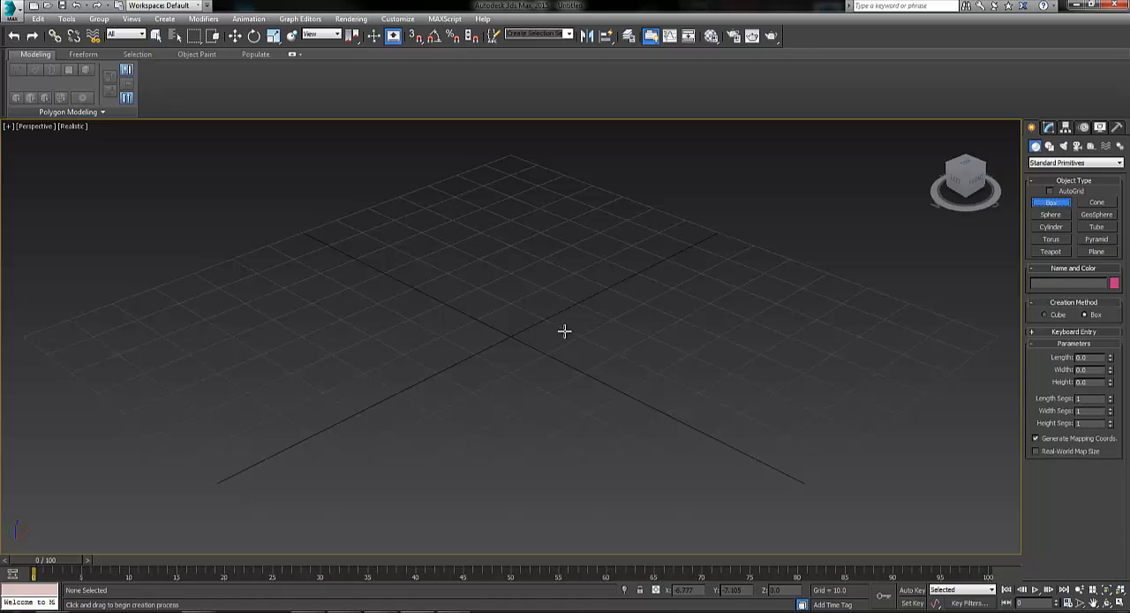
pyautogui.moveTo(534, 291); pyautogui.dragTo(526, 397)
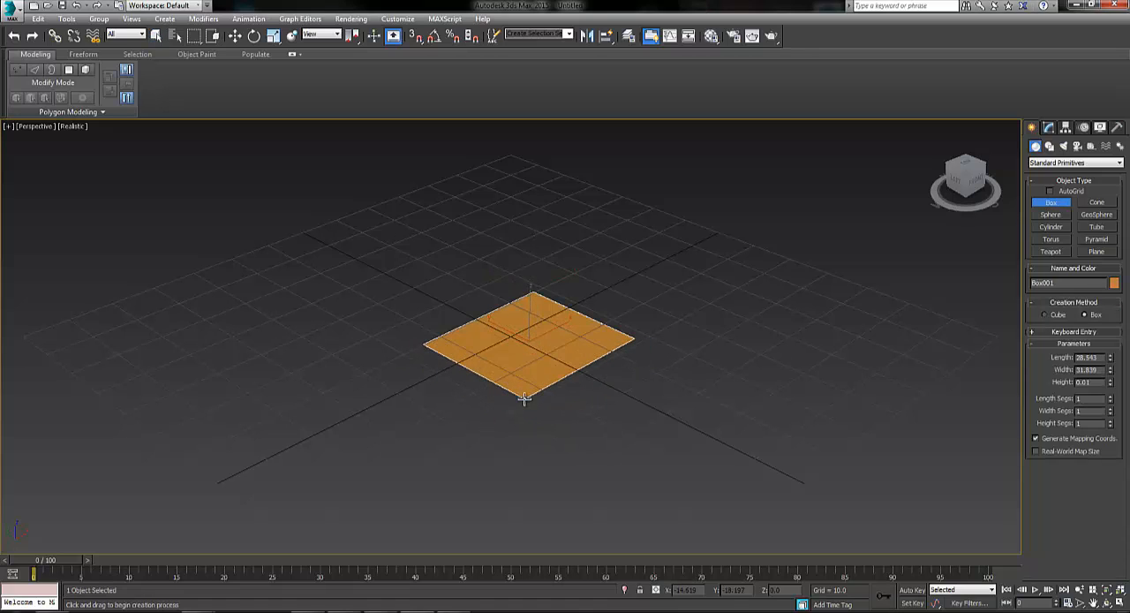
pyautogui.click(587, 229)
pyautogui.click(586, 254)
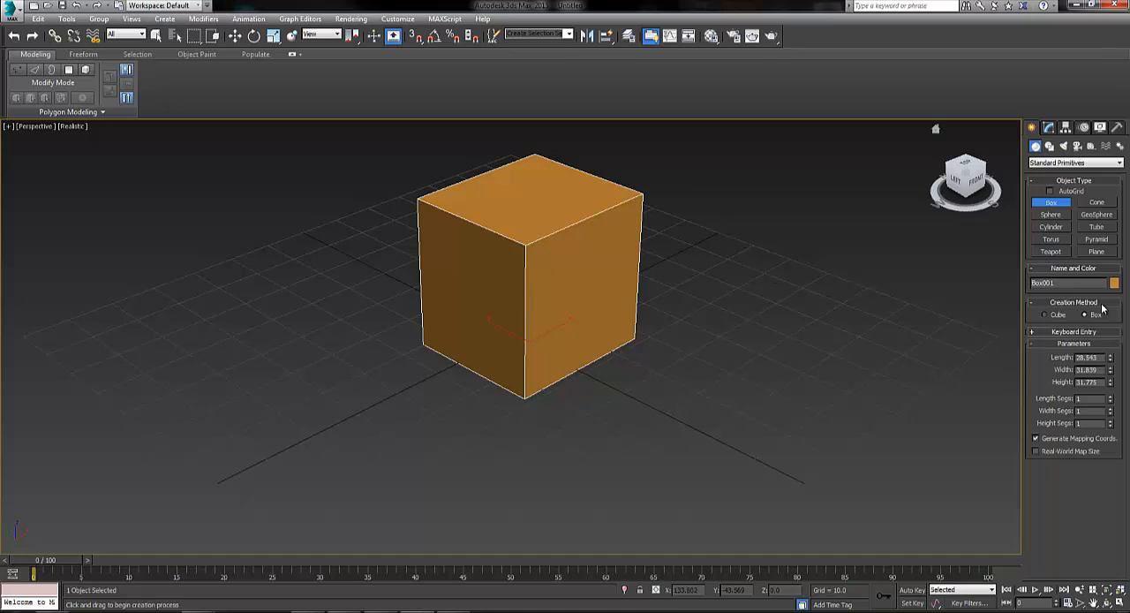
# Set the box's length, width and height to 50 each
pyautogui.moveTo(1101, 355); pyautogui.dragTo(1048, 357)
pyautogui.write('50')
pyautogui.press('Tab')
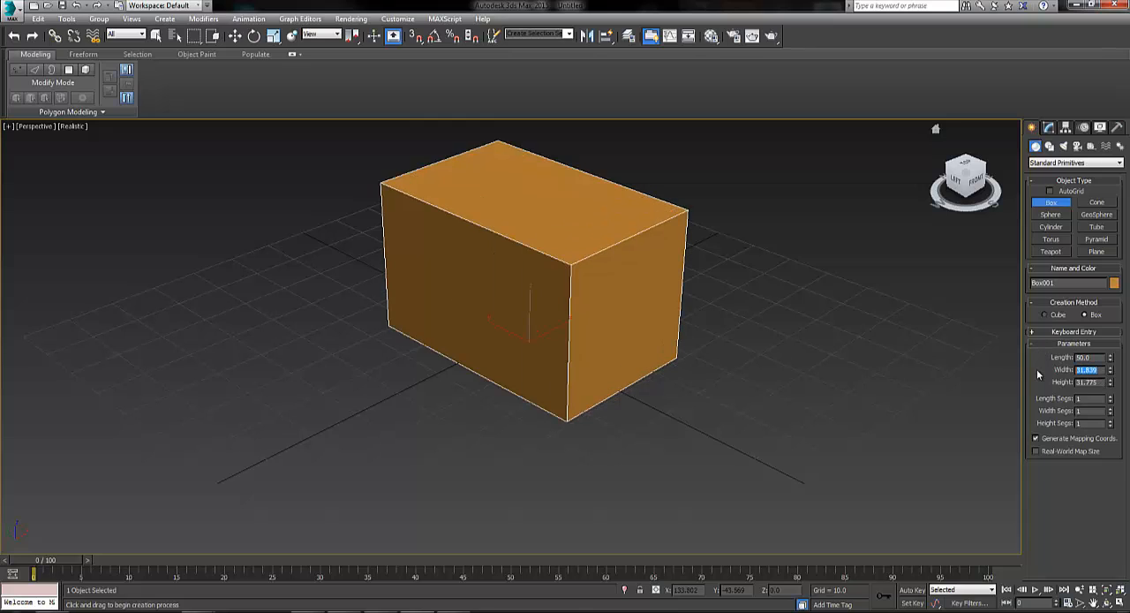
pyautogui.write('50')
pyautogui.press('Return')
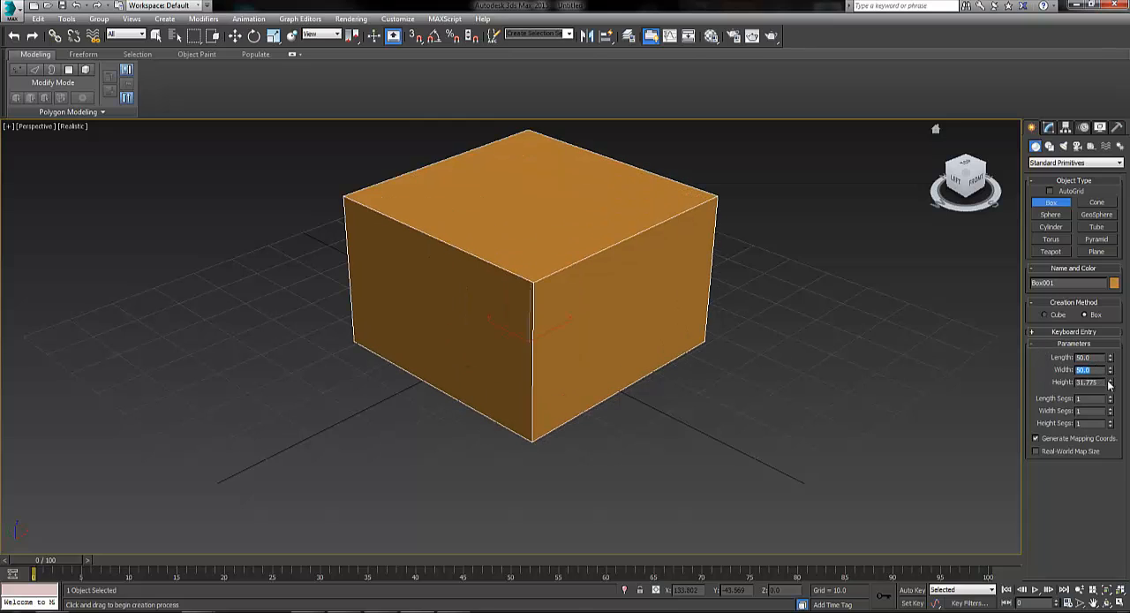
pyautogui.moveTo(1106, 383); pyautogui.dragTo(1060, 385)
pyautogui.write('50')
pyautogui.press('Return')
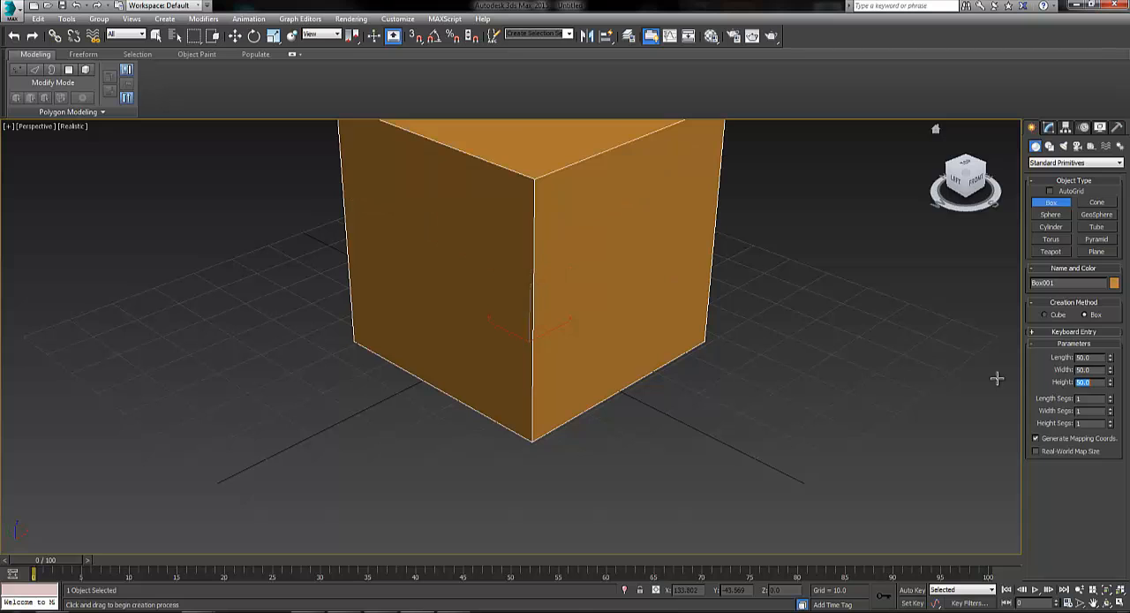
# Convert the box to an Editable Poly
pyautogui.moveTo(753, 348); pyautogui.dragTo(750, 381, button='middle')
pyautogui.click(1051, 130)
pyautogui.rightClick(1070, 220)
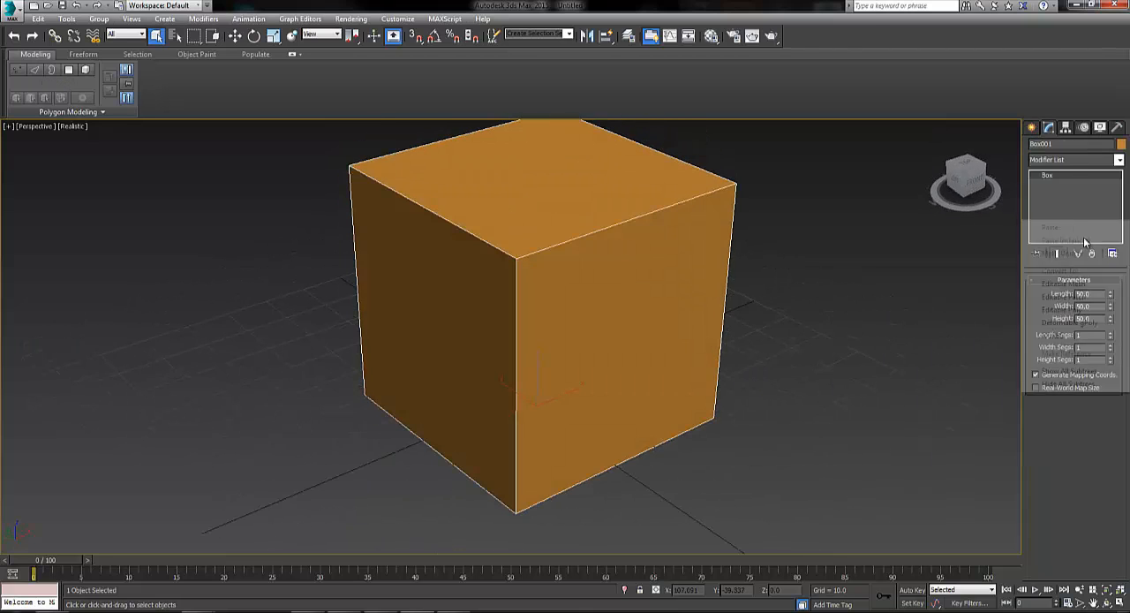
pyautogui.click(1084, 312)
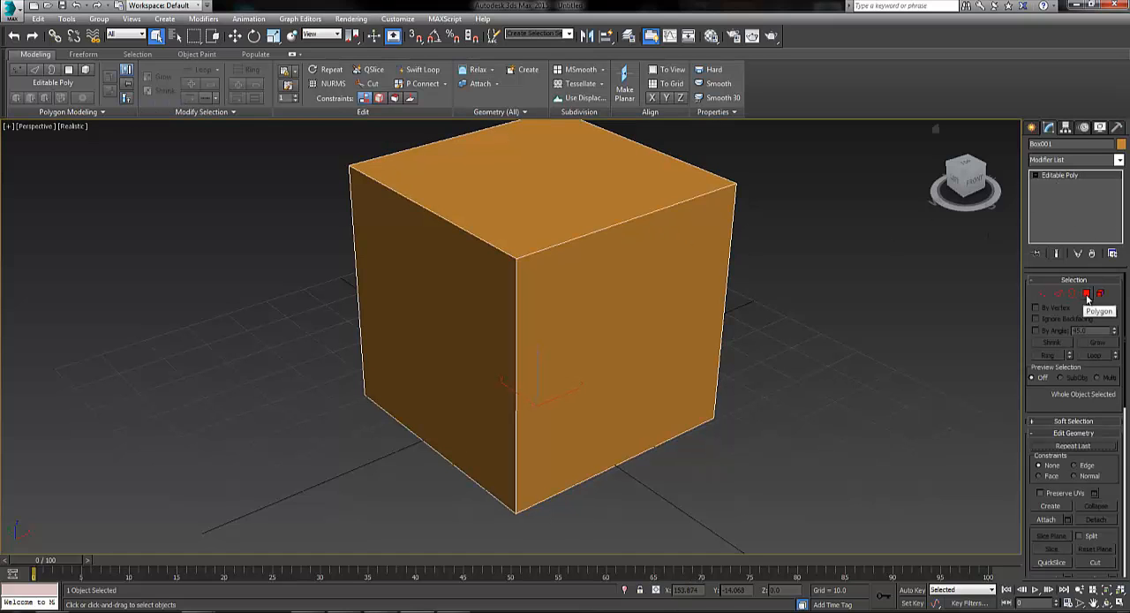
# Select two adjacent side polygons of the box and set their material ID to 1
pyautogui.click(1089, 294)
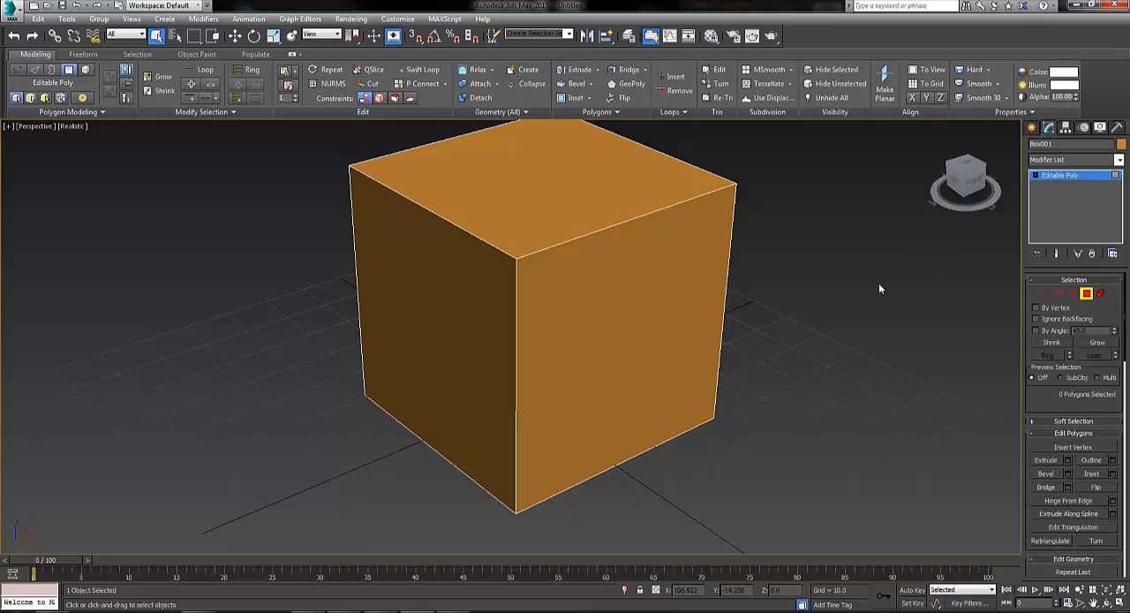
pyautogui.click(641, 286)
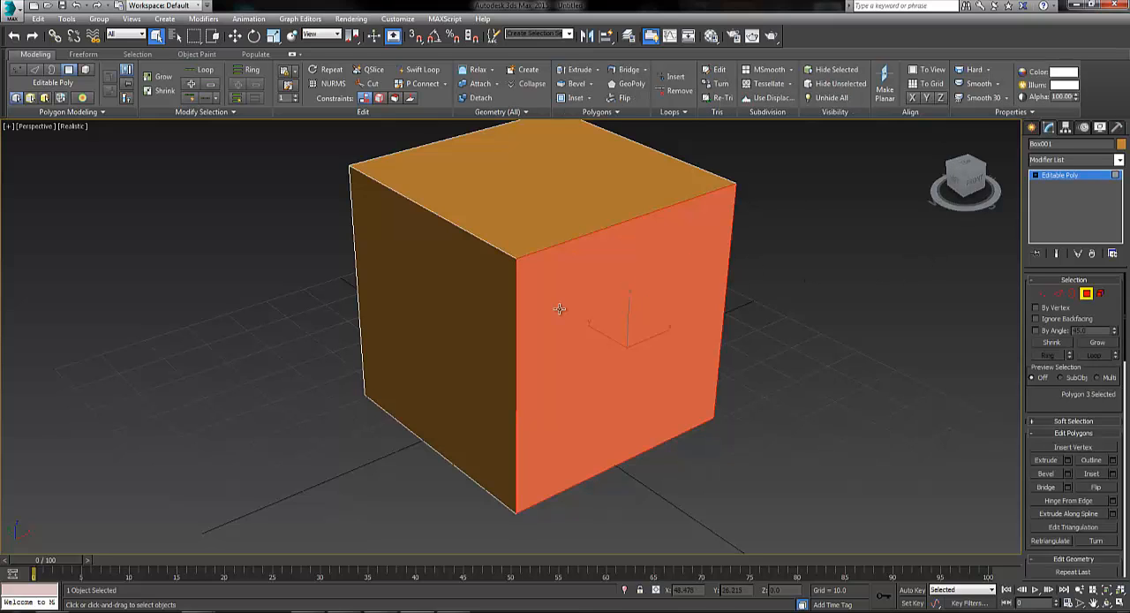
pyautogui.keyDown('ctrl'); pyautogui.click(475, 309); pyautogui.keyUp('ctrl')
pyautogui.moveTo(708, 299)
pyautogui.keyDown('alt'); pyautogui.mouseDown(button='middle')
pyautogui.moveTo(622, 308)
pyautogui.moveTo(704, 320)
pyautogui.moveTo(709, 304)
pyautogui.mouseUp(button='middle'); pyautogui.keyUp('alt')
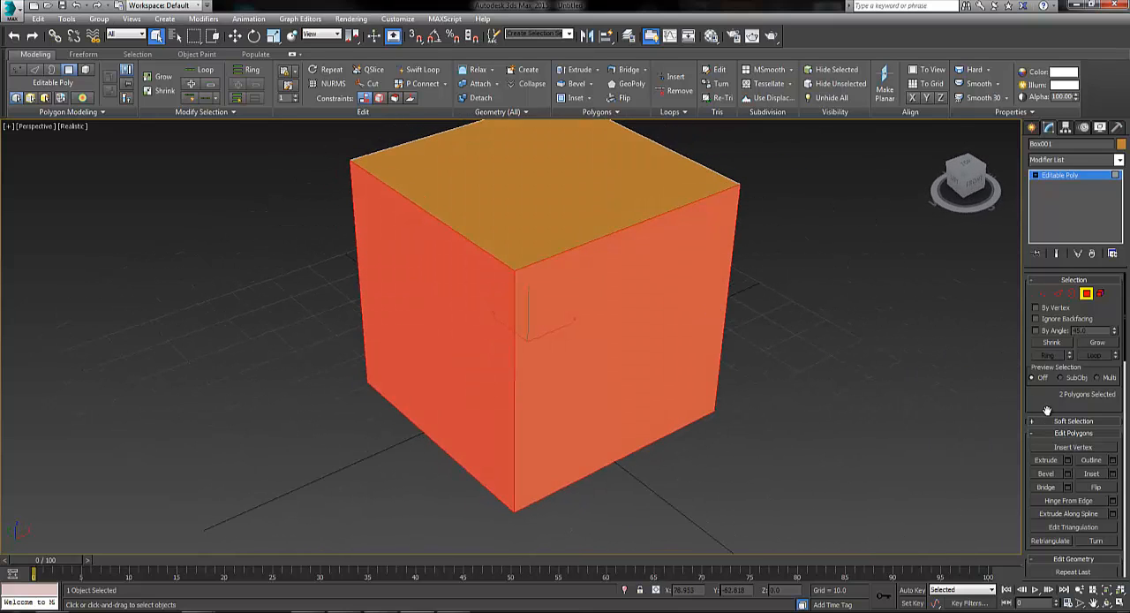
pyautogui.moveTo(1047, 406); pyautogui.dragTo(1050, 323)
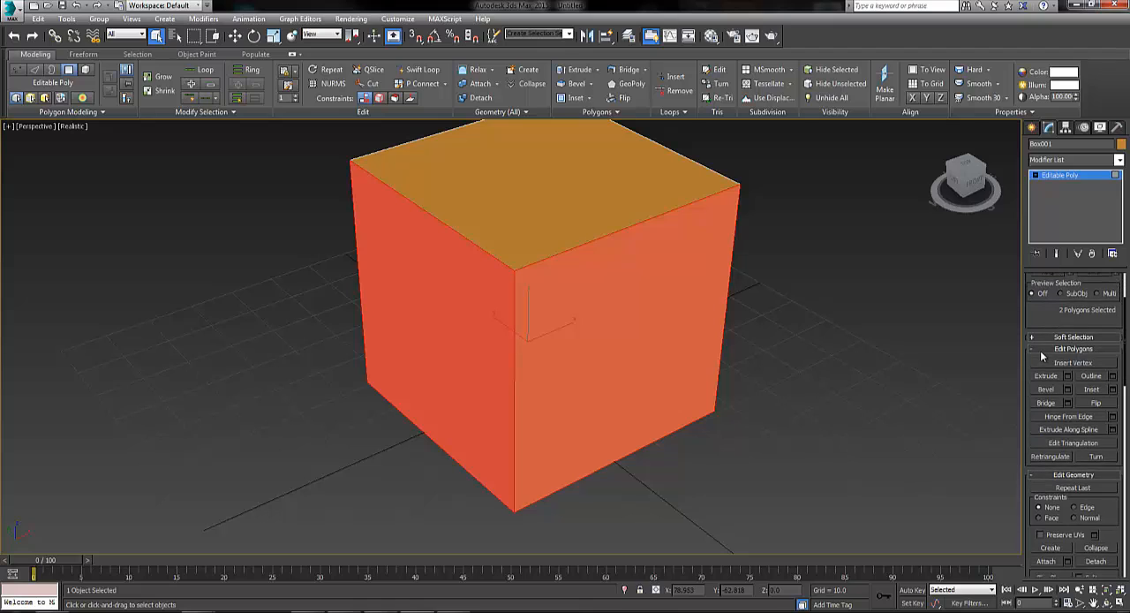
pyautogui.click(1043, 353)
pyautogui.click(1047, 361)
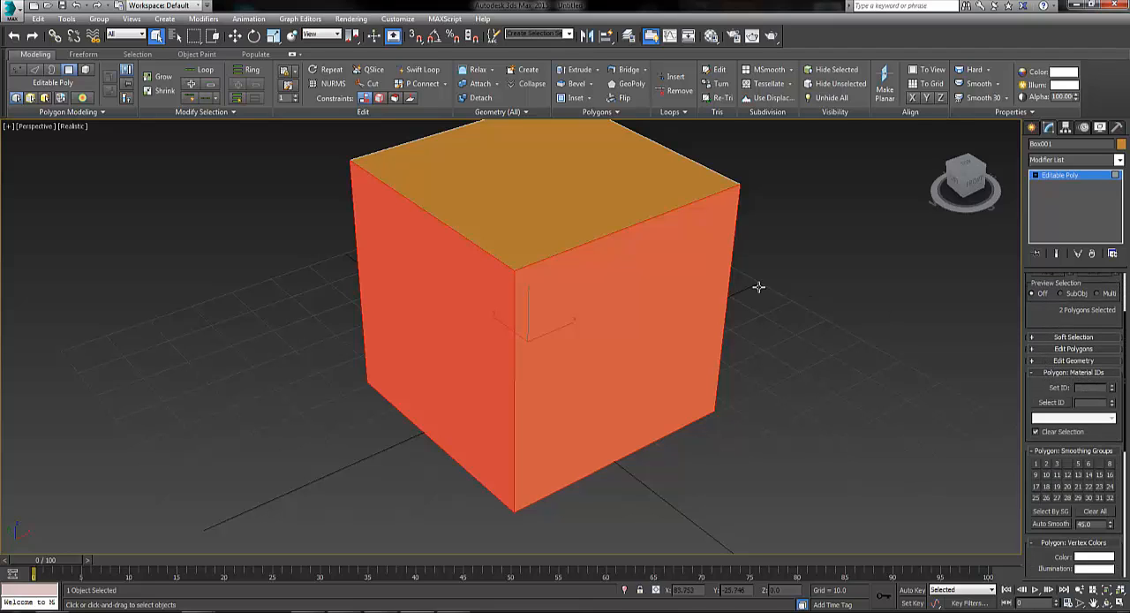
pyautogui.keyDown('alt'); pyautogui.moveTo(621, 315); pyautogui.dragTo(645, 318, button='middle'); pyautogui.keyUp('alt')
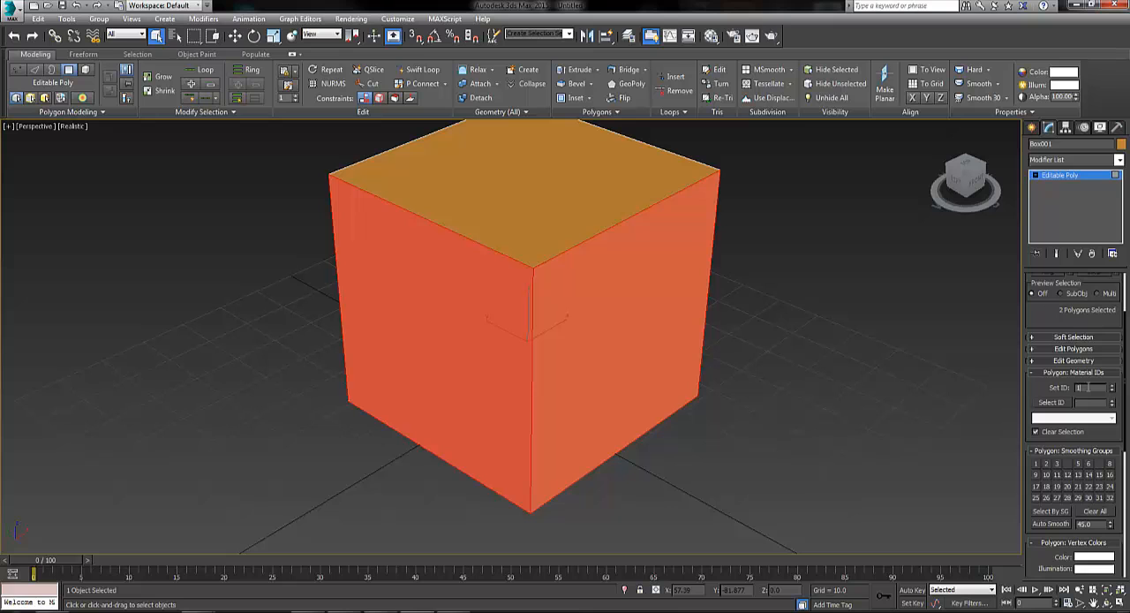
# Set material ID 2 on the two remaining side polygons and material ID 3 on the top polygon
pyautogui.click(870, 353)
pyautogui.keyDown('alt'); pyautogui.moveTo(884, 347); pyautogui.dragTo(573, 293, button='middle'); pyautogui.keyUp('alt')
pyautogui.click(573, 293)
pyautogui.keyDown('alt'); pyautogui.moveTo(774, 323); pyautogui.dragTo(747, 315, button='middle'); pyautogui.keyUp('alt')
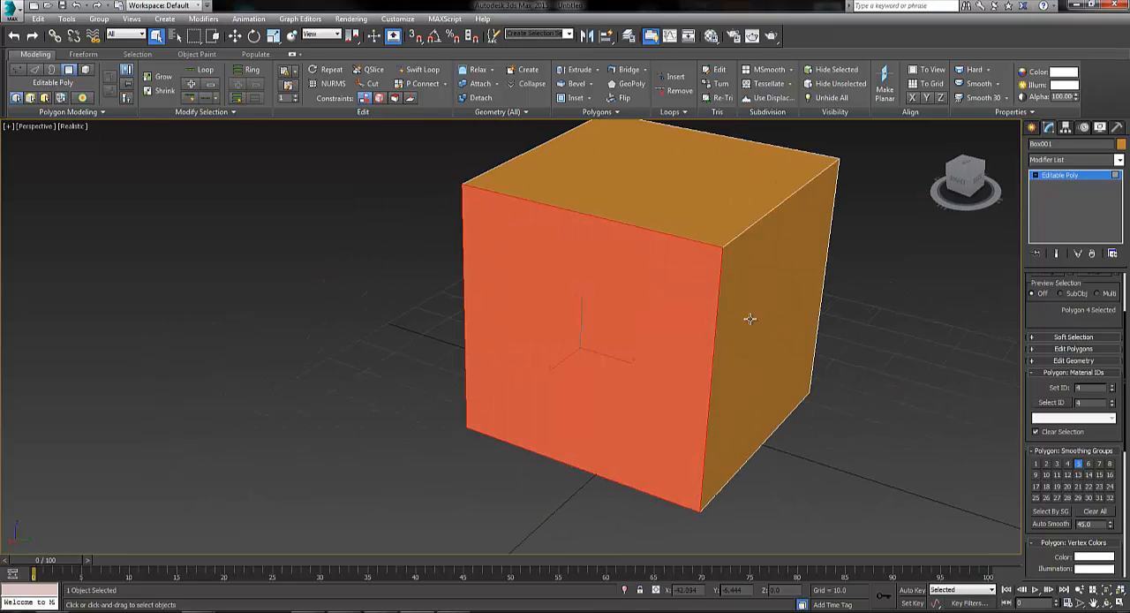
pyautogui.keyDown('ctrl'); pyautogui.click(782, 306); pyautogui.keyUp('ctrl')
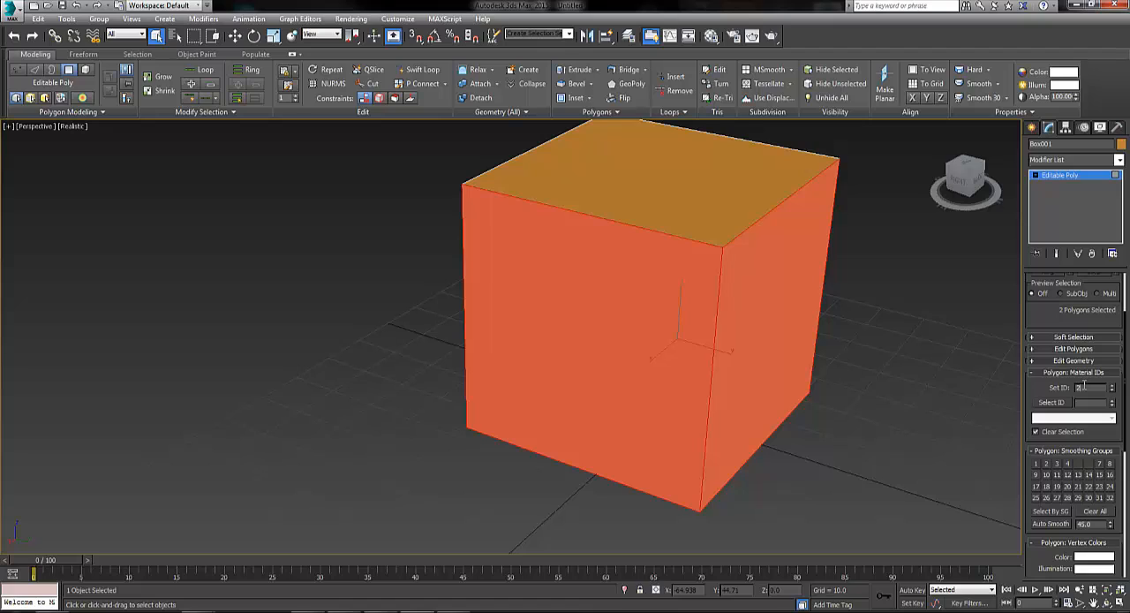
pyautogui.click(680, 188)
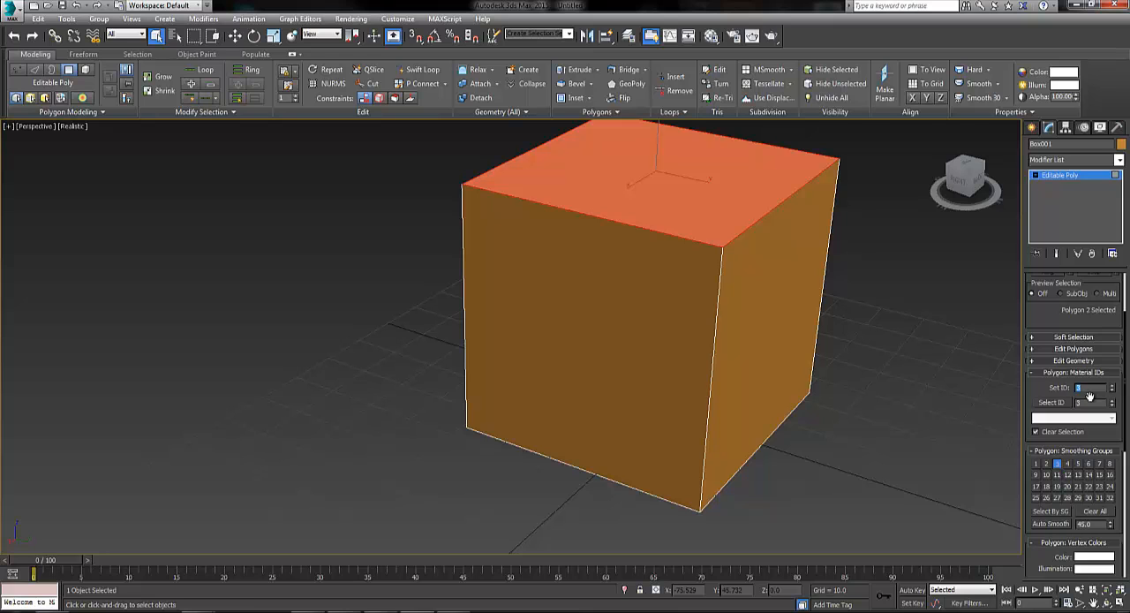
pyautogui.click(876, 359)
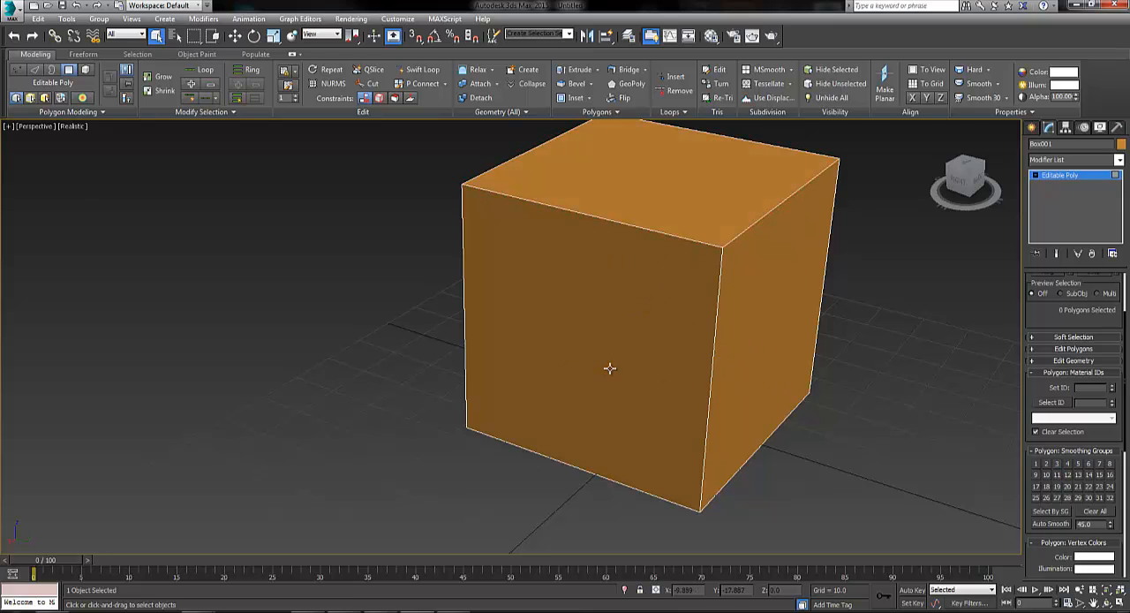
# Check the box's material IDs by picking side and top polygons and selecting the polygons that share an ID
pyautogui.keyDown('alt'); pyautogui.moveTo(609, 367); pyautogui.dragTo(906, 406, button='middle'); pyautogui.keyUp('alt')
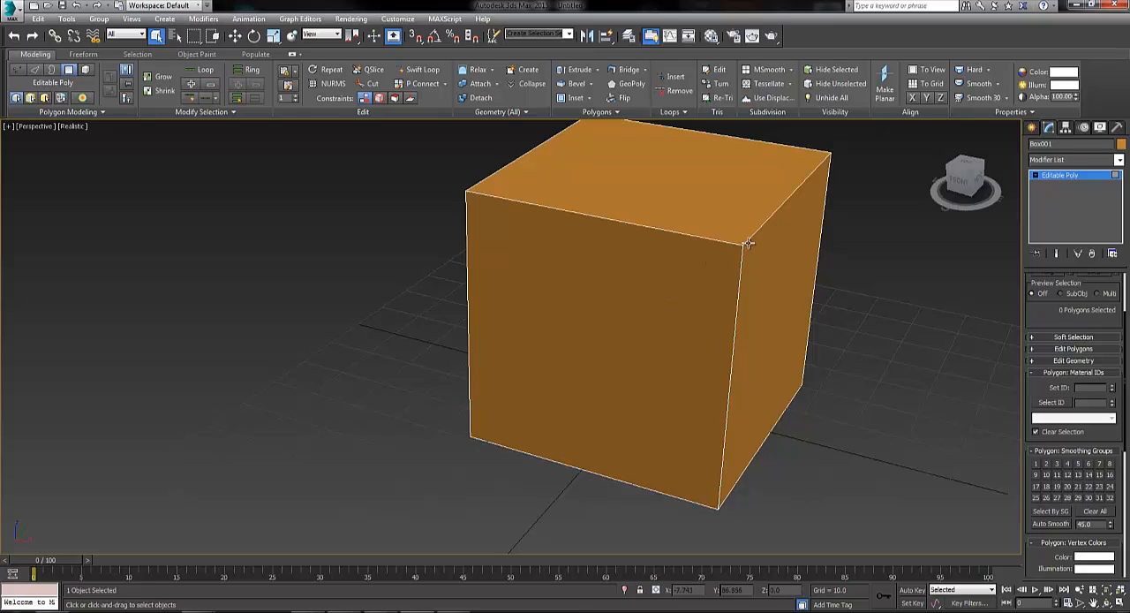
pyautogui.moveTo(934, 303)
pyautogui.keyDown('alt'); pyautogui.mouseDown(button='middle')
pyautogui.moveTo(850, 315)
pyautogui.moveTo(937, 299)
pyautogui.moveTo(921, 305)
pyautogui.mouseUp(button='middle'); pyautogui.keyUp('alt')
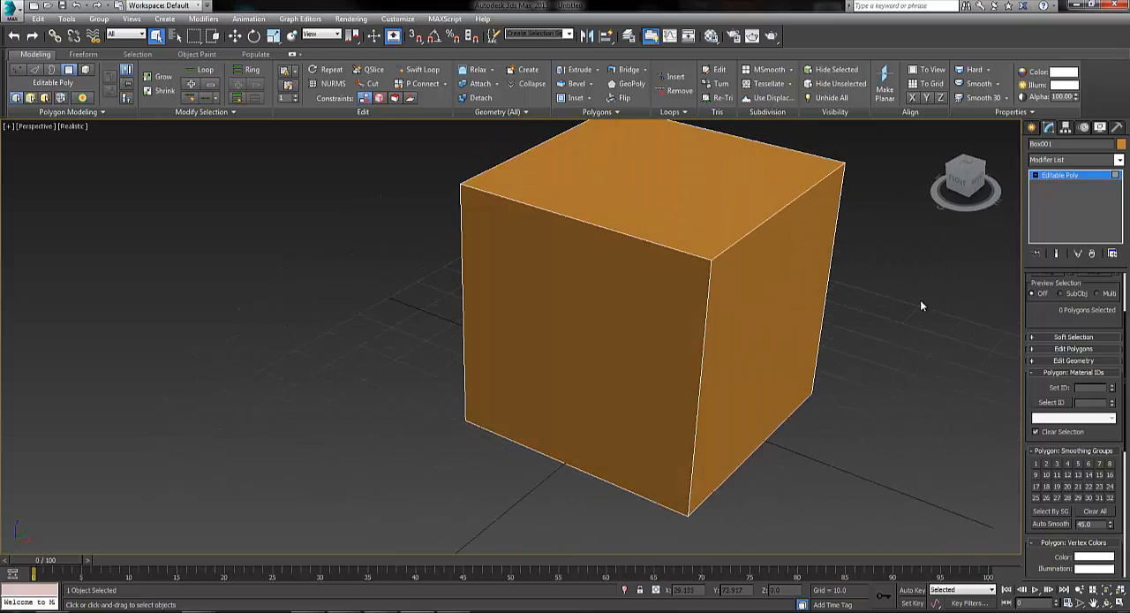
pyautogui.click(650, 292)
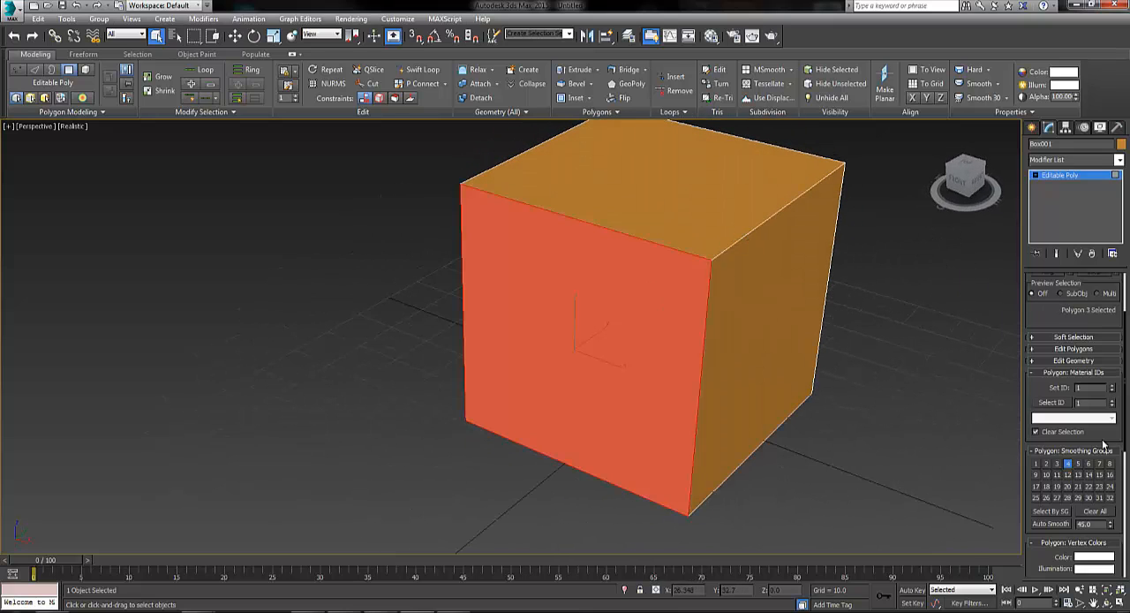
pyautogui.click(1051, 402)
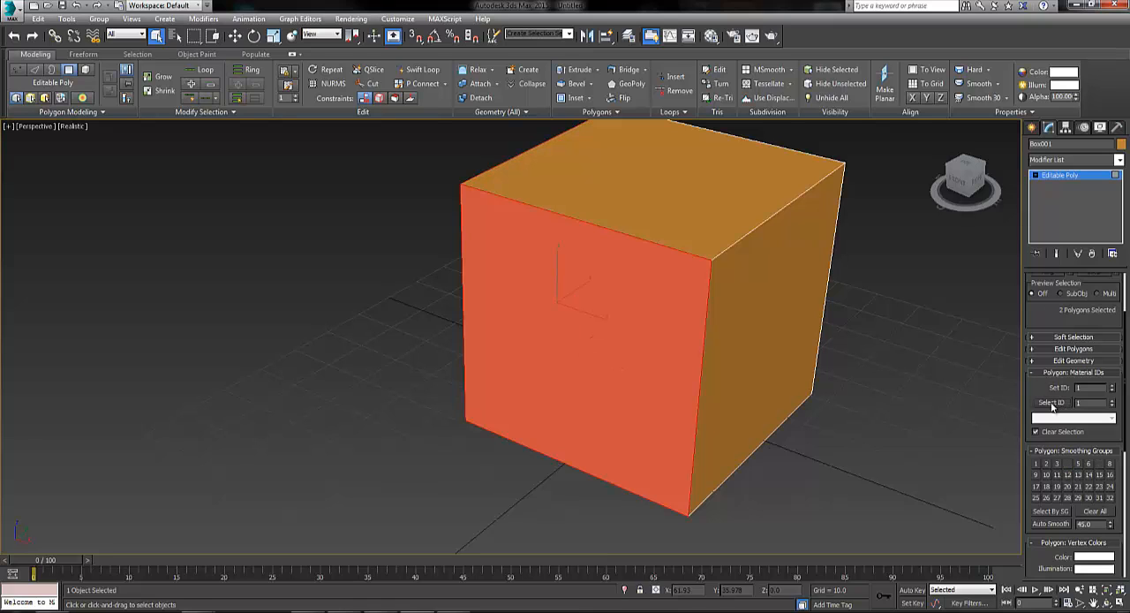
pyautogui.keyDown('alt'); pyautogui.moveTo(492, 374); pyautogui.dragTo(763, 334, button='middle'); pyautogui.keyUp('alt')
pyautogui.click(899, 372)
pyautogui.click(605, 322)
pyautogui.click(1035, 432)
pyautogui.click(1051, 402)
pyautogui.click(630, 209)
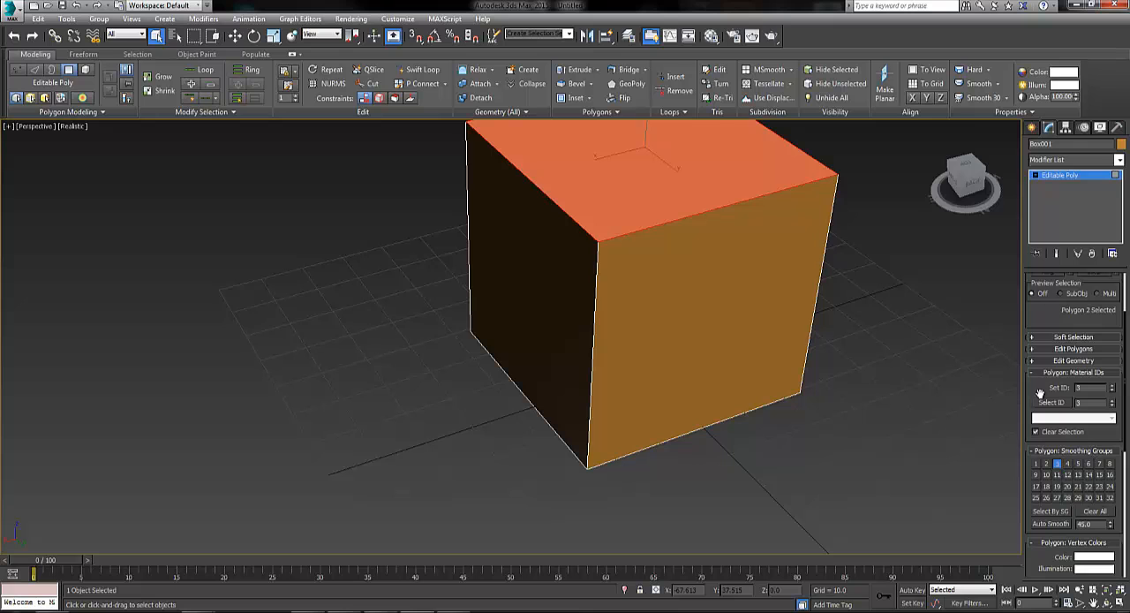
pyautogui.keyDown('alt'); pyautogui.moveTo(733, 477); pyautogui.dragTo(757, 474, button='middle'); pyautogui.keyUp('alt')
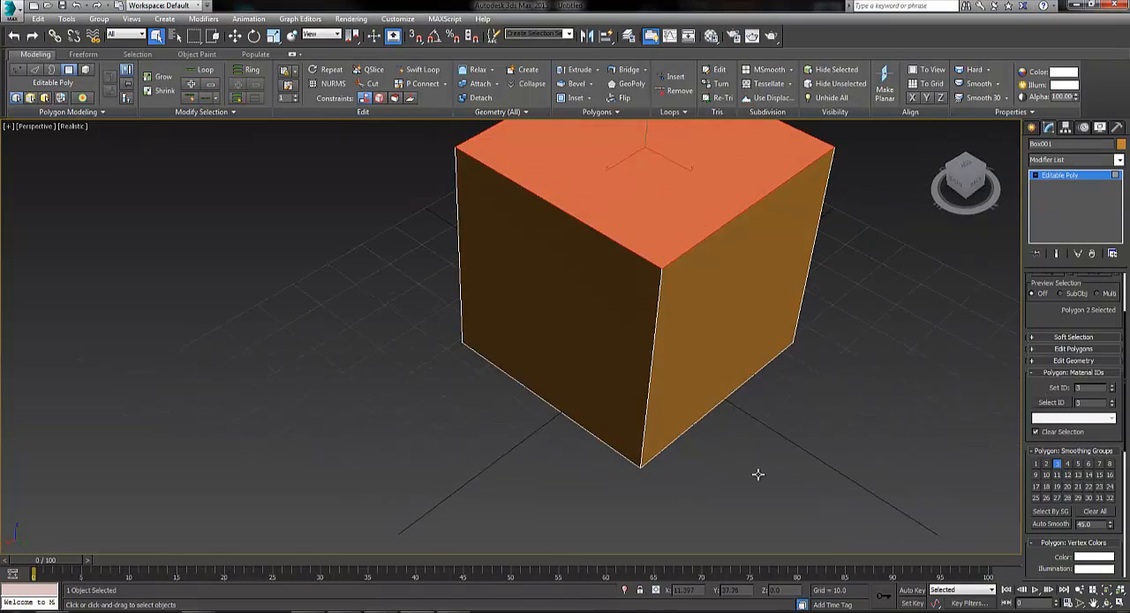
pyautogui.click(777, 437)
pyautogui.keyDown('alt'); pyautogui.moveTo(782, 436); pyautogui.dragTo(731, 351, button='middle'); pyautogui.keyUp('alt')
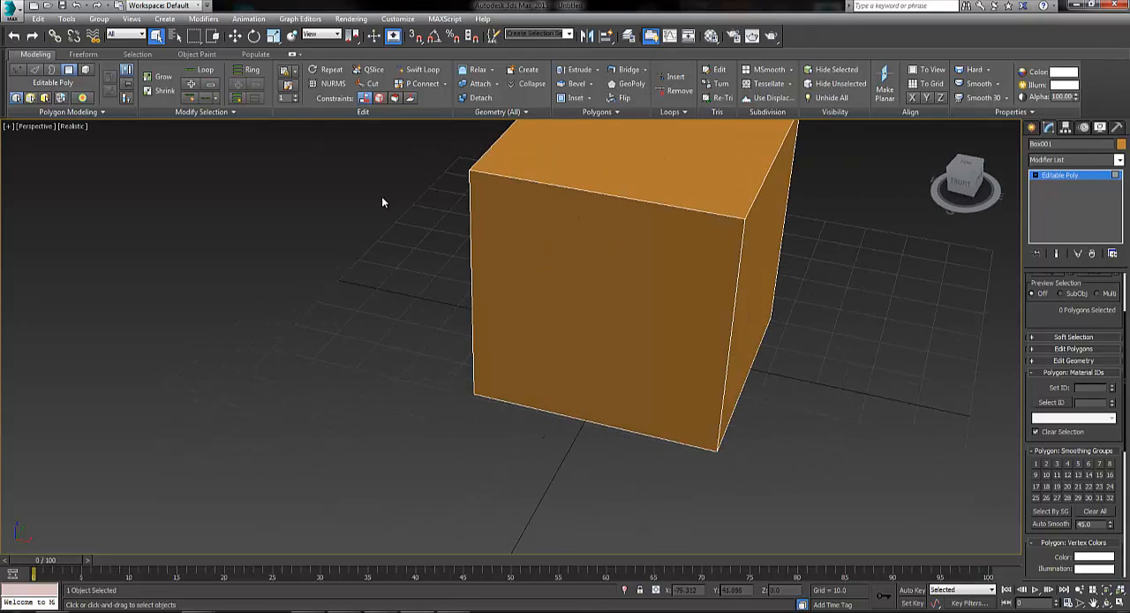
# Open the Material Editor and assign a Checker map to the first material's diffuse colour
pyautogui.press('m')
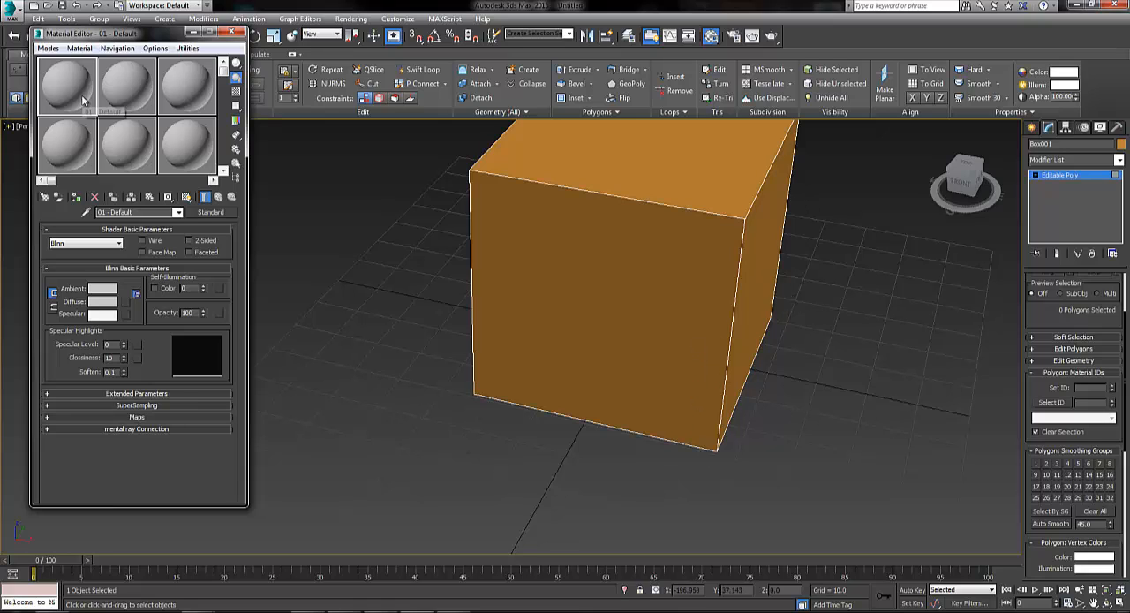
pyautogui.click(126, 302)
pyautogui.click(475, 205)
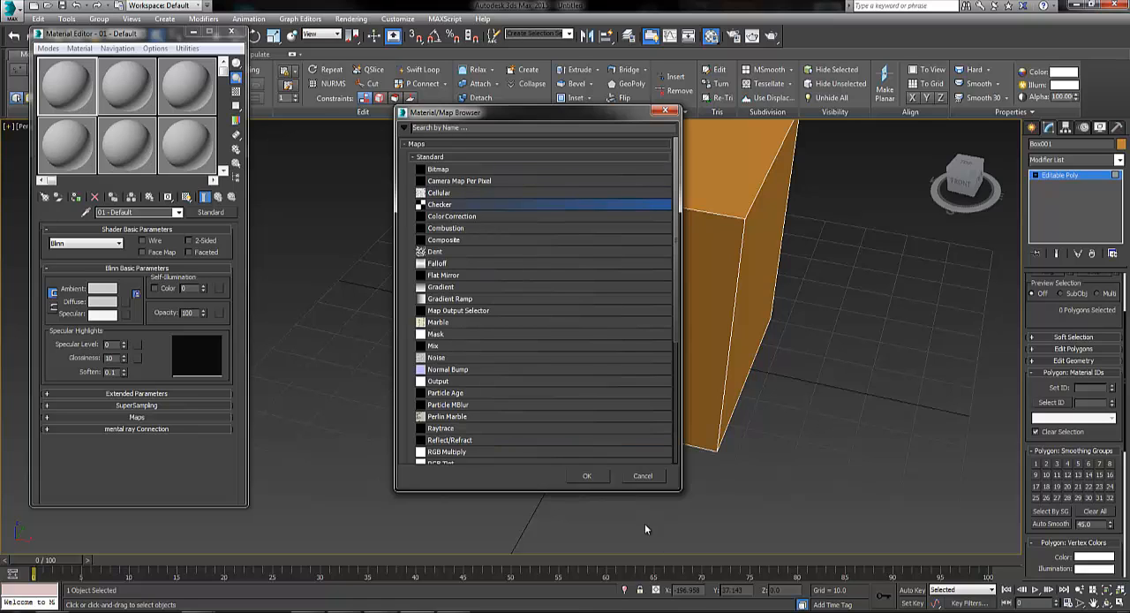
pyautogui.click(604, 477)
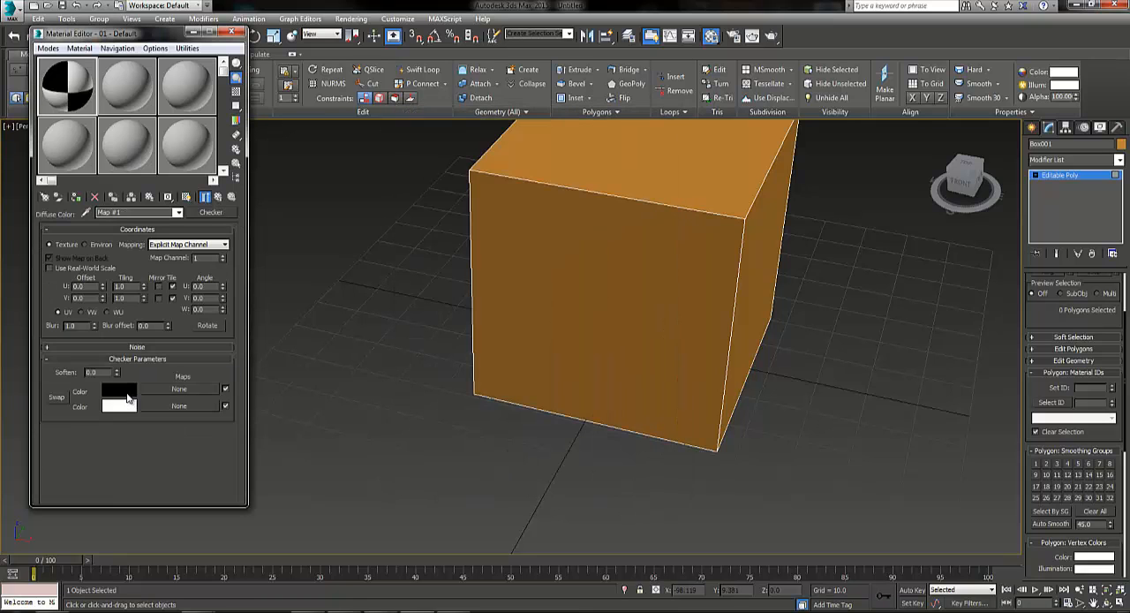
# Assign a Checker map to the second material's diffuse colour and set its first checker colour to red (255, 0, 0)
pyautogui.click(121, 105)
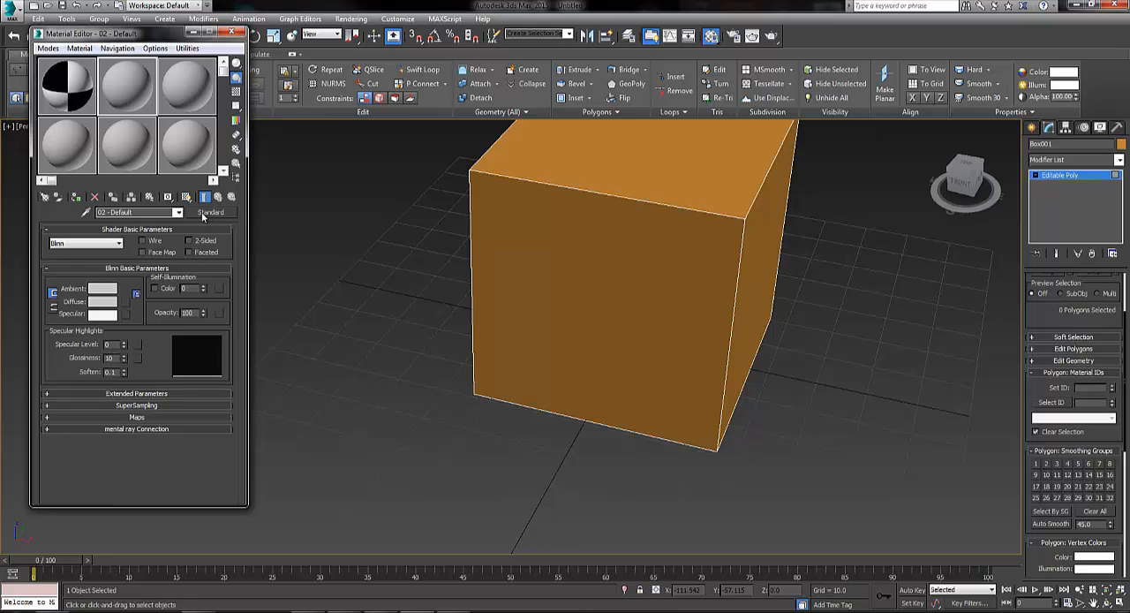
pyautogui.click(126, 302)
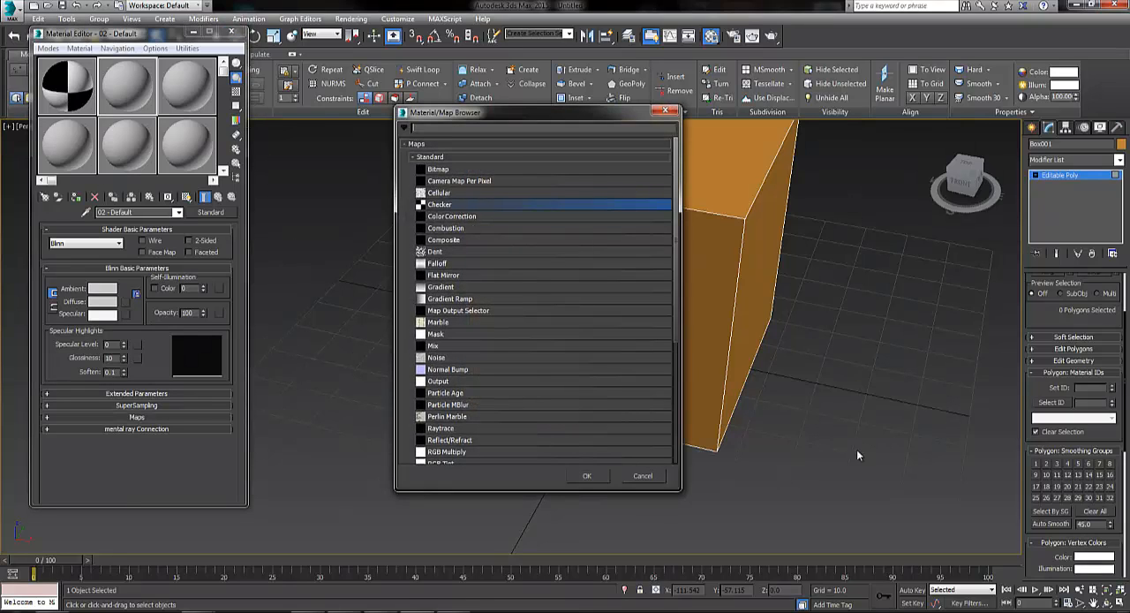
pyautogui.click(587, 476)
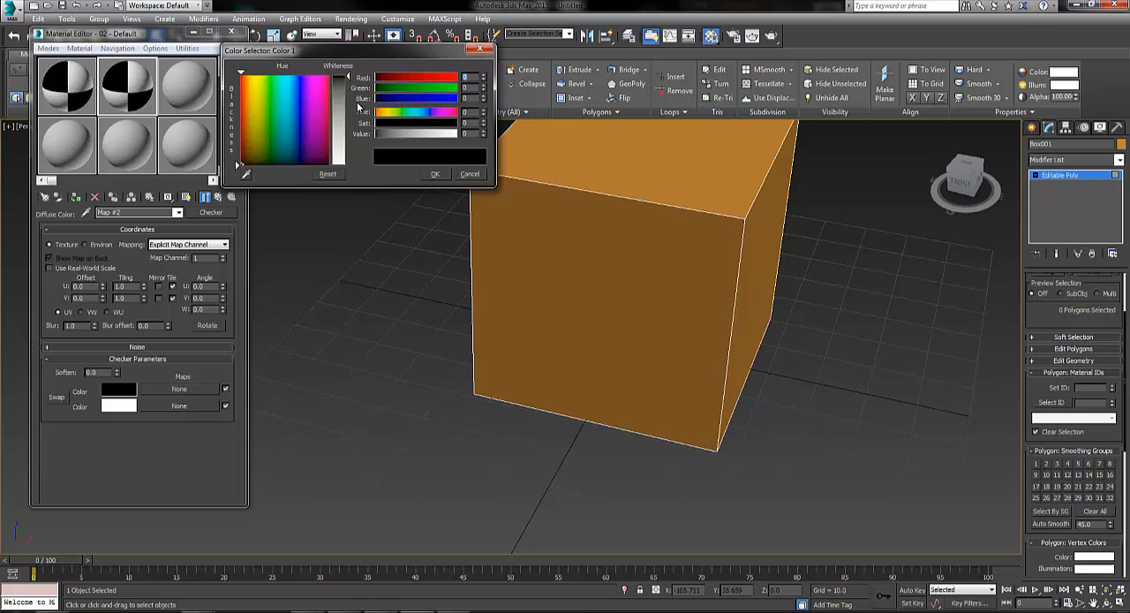
pyautogui.moveTo(282, 110); pyautogui.dragTo(328, 76)
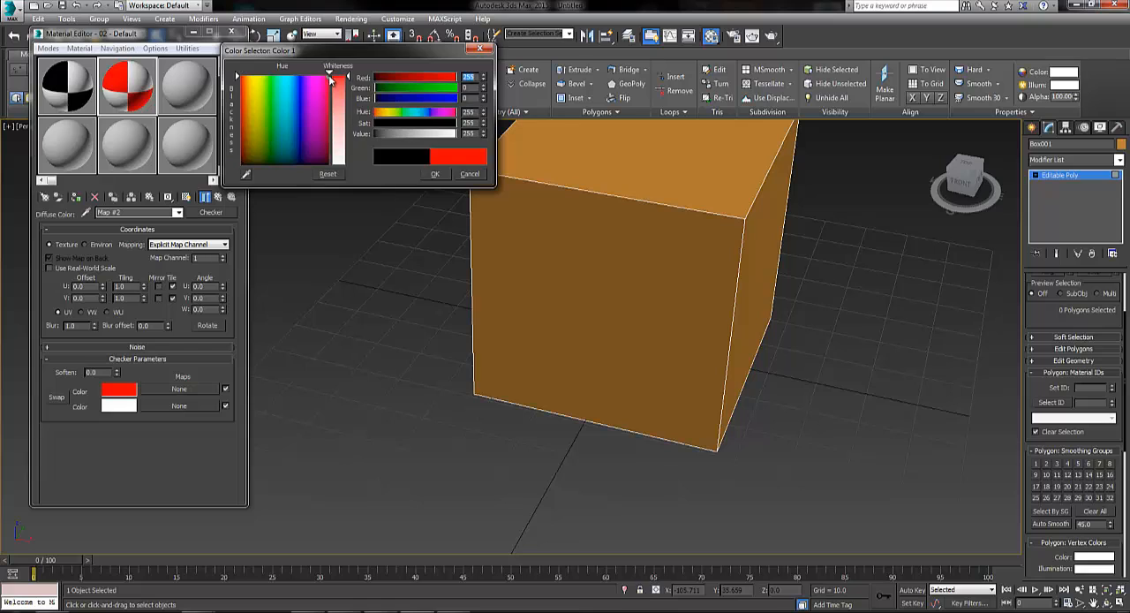
pyautogui.click(435, 174)
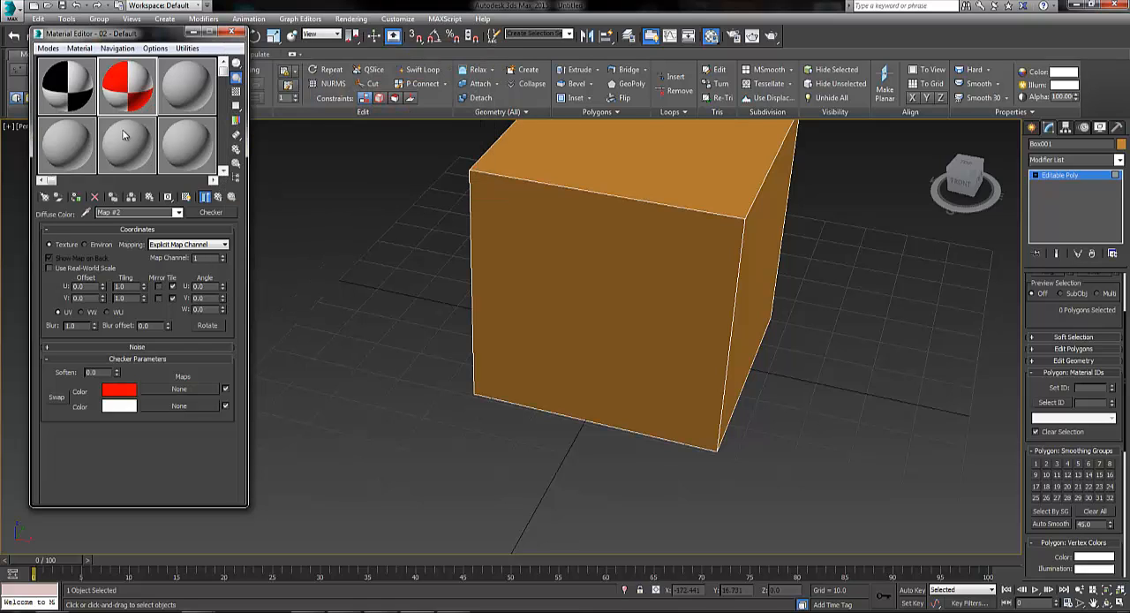
# Assign a Checker map to the third material's diffuse colour and set its first checker colour to blue (0, 18, 253)
pyautogui.click(187, 95)
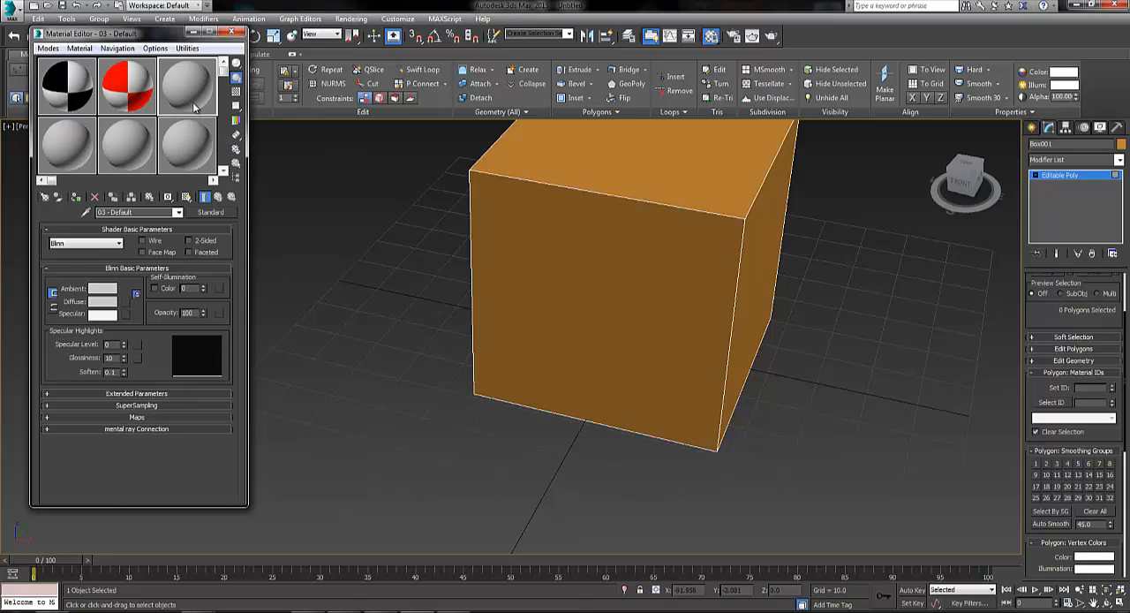
pyautogui.click(129, 304)
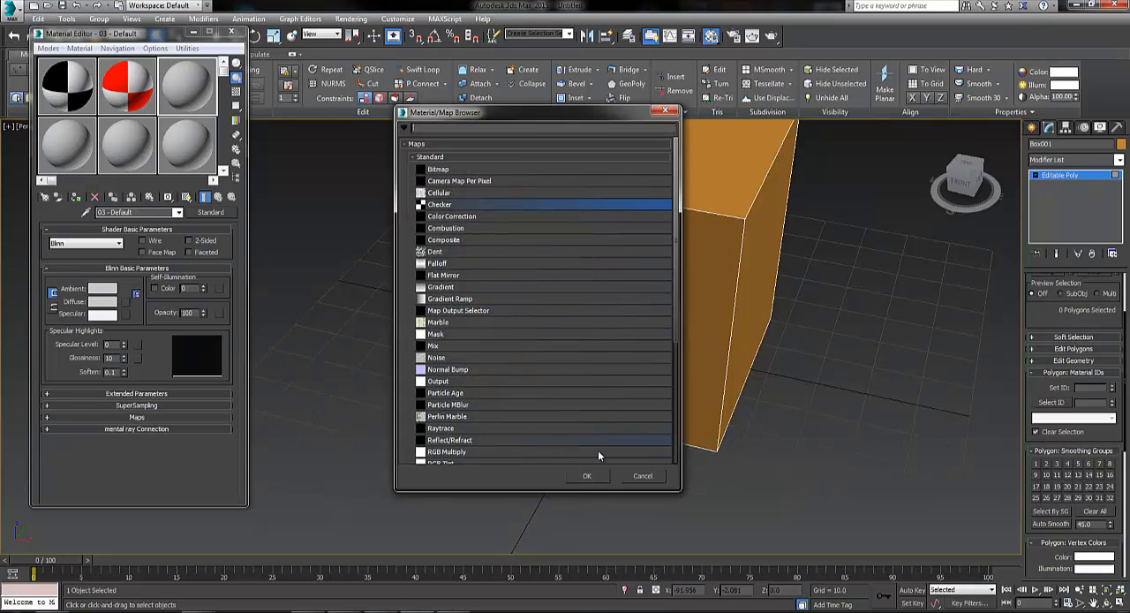
pyautogui.click(604, 477)
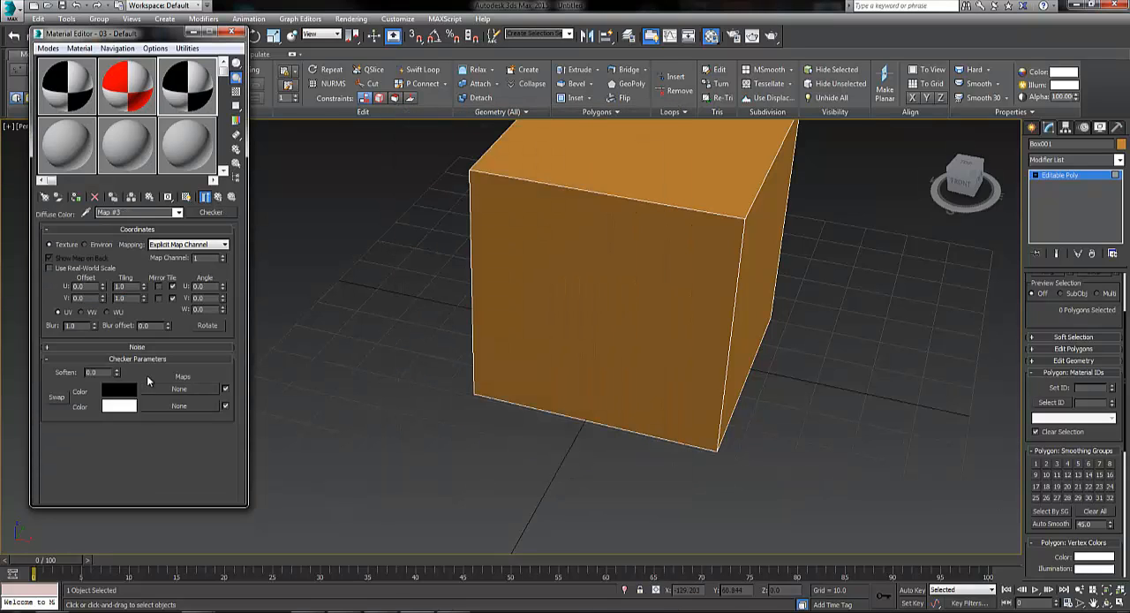
pyautogui.click(128, 390)
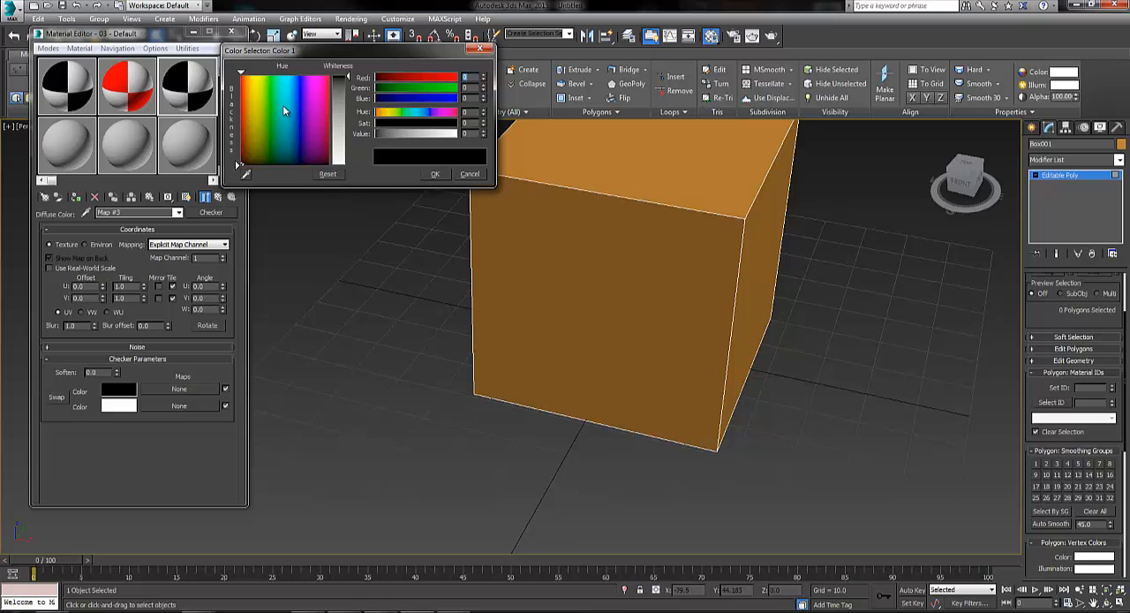
pyautogui.click(285, 79)
pyautogui.moveTo(284, 80); pyautogui.dragTo(299, 78)
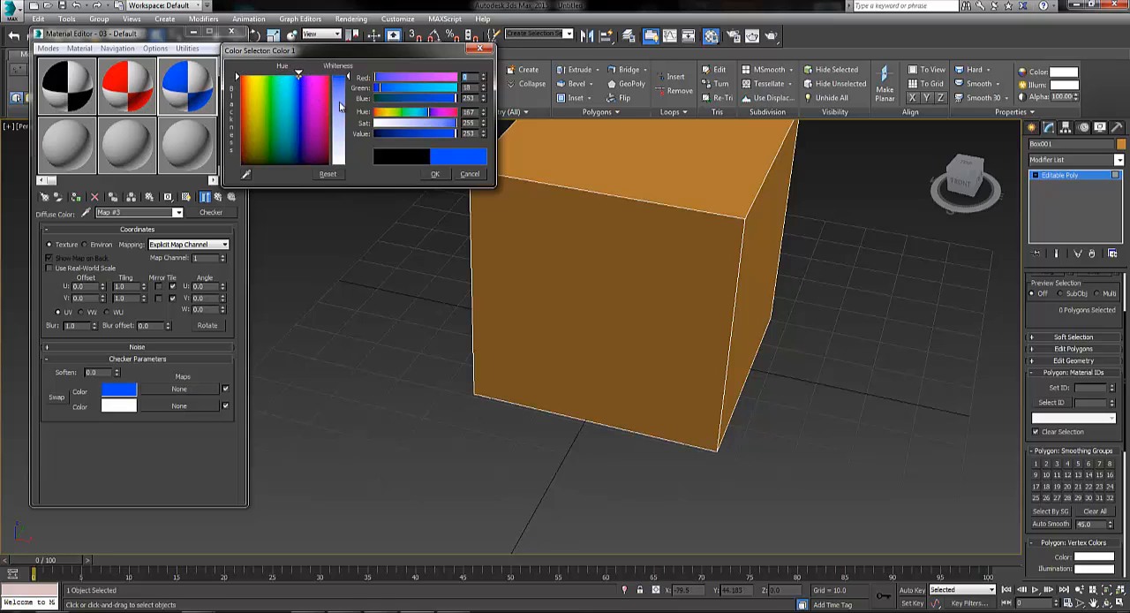
pyautogui.click(437, 174)
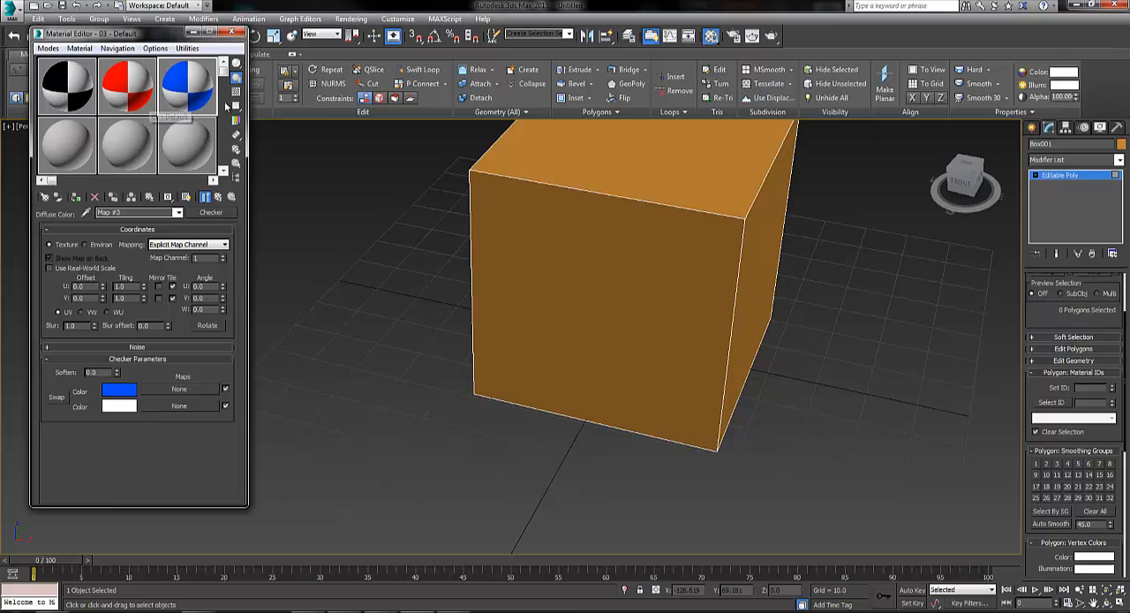
# Check the material IDs of the two adjacent side polygons, then clear the polygon selection
pyautogui.moveTo(653, 321)
pyautogui.keyDown('alt'); pyautogui.mouseDown(button='middle')
pyautogui.moveTo(584, 305)
pyautogui.moveTo(671, 313)
pyautogui.moveTo(648, 317)
pyautogui.mouseUp(button='middle'); pyautogui.keyUp('alt')
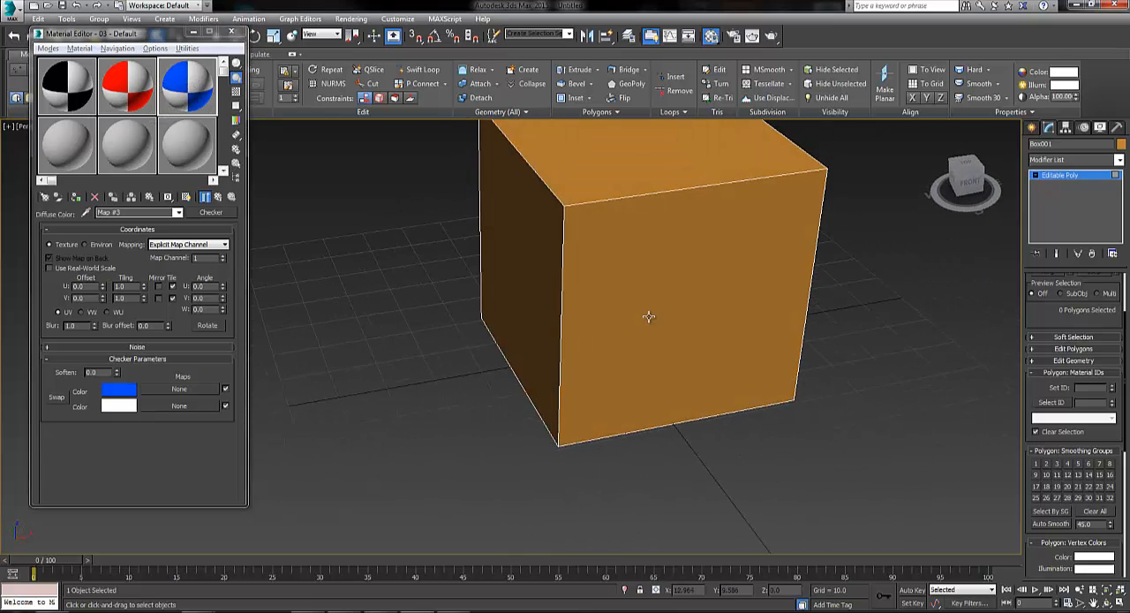
pyautogui.click(73, 89)
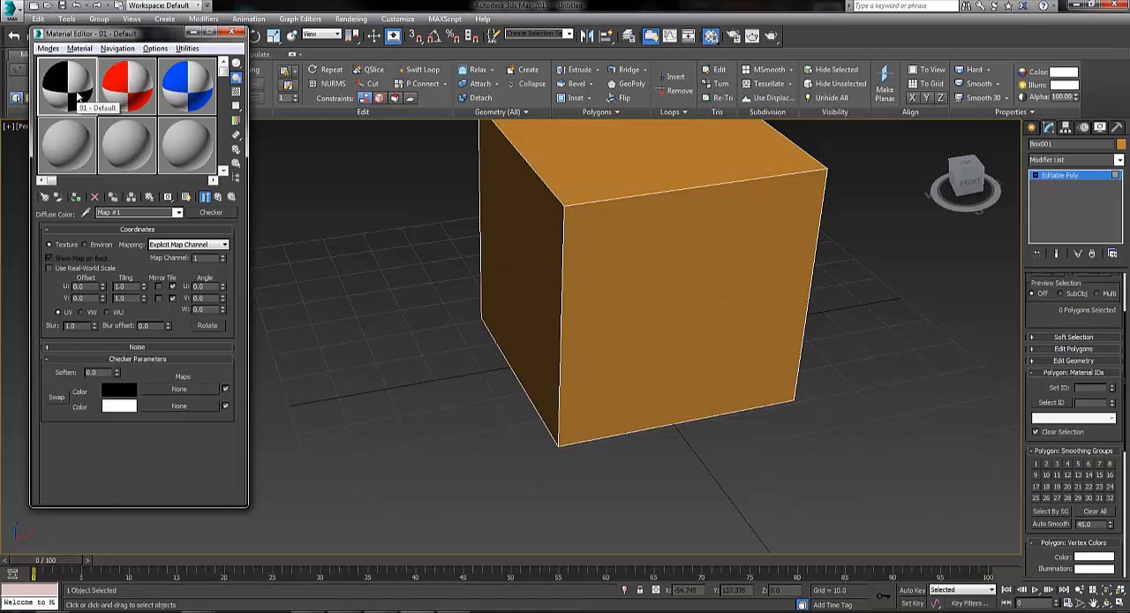
pyautogui.click(670, 241)
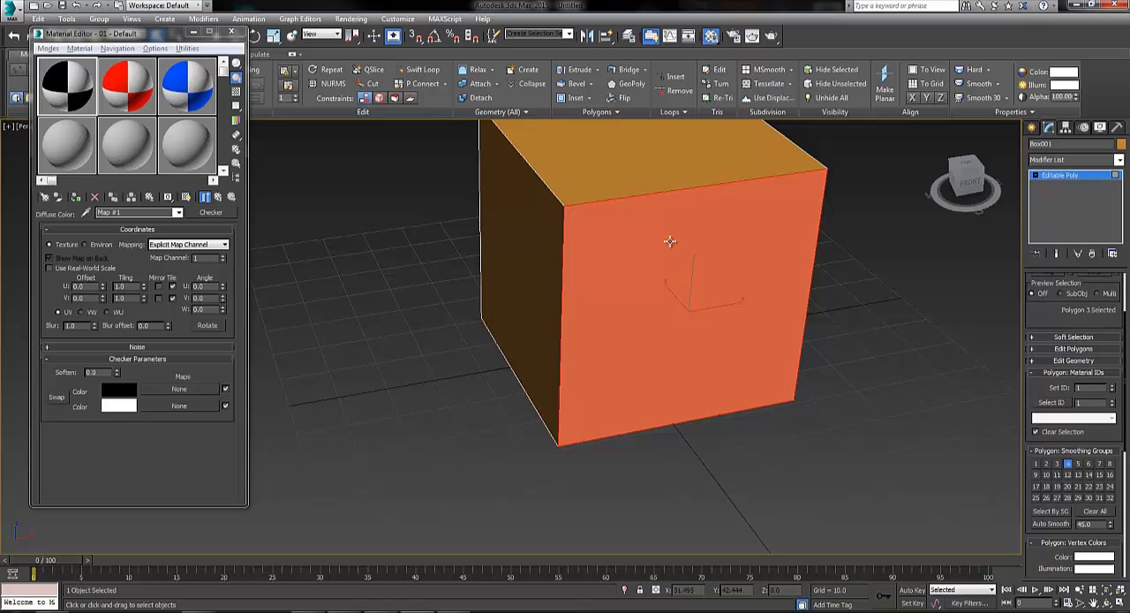
pyautogui.keyDown('ctrl'); pyautogui.click(550, 229); pyautogui.keyUp('ctrl')
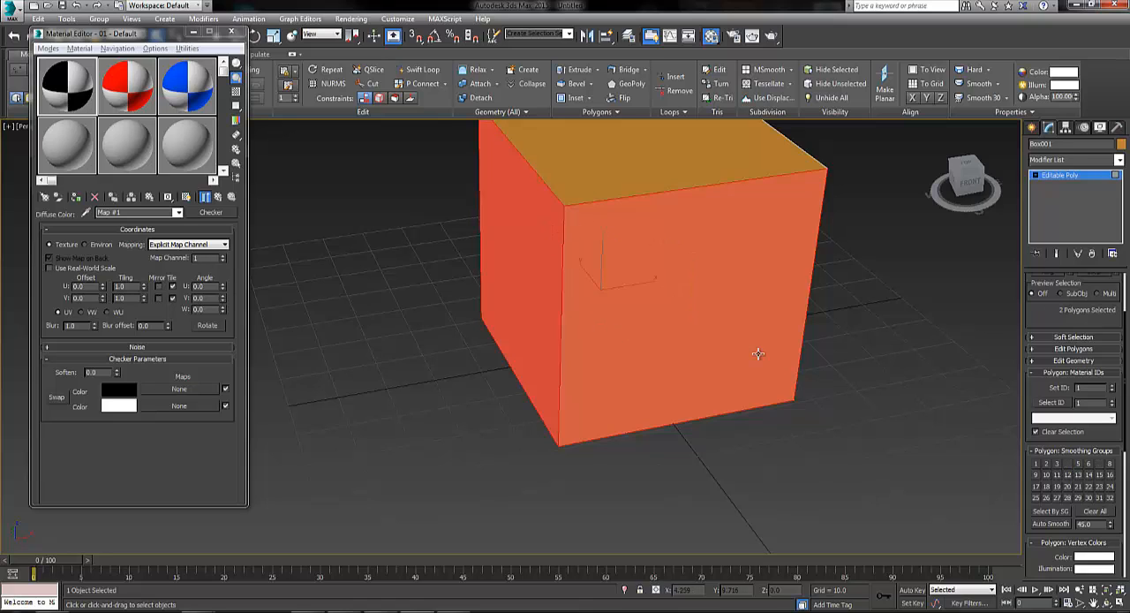
pyautogui.click(834, 372)
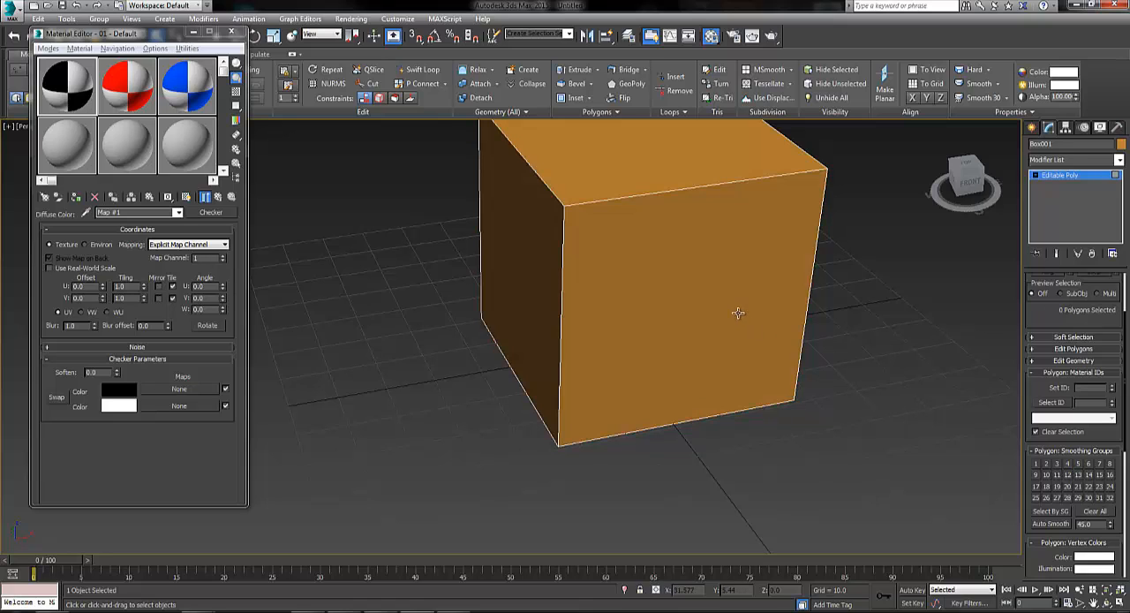
# Select the polygons with material ID 1, assign the black-and-white checker material to them and show it in the viewport
pyautogui.click(640, 250)
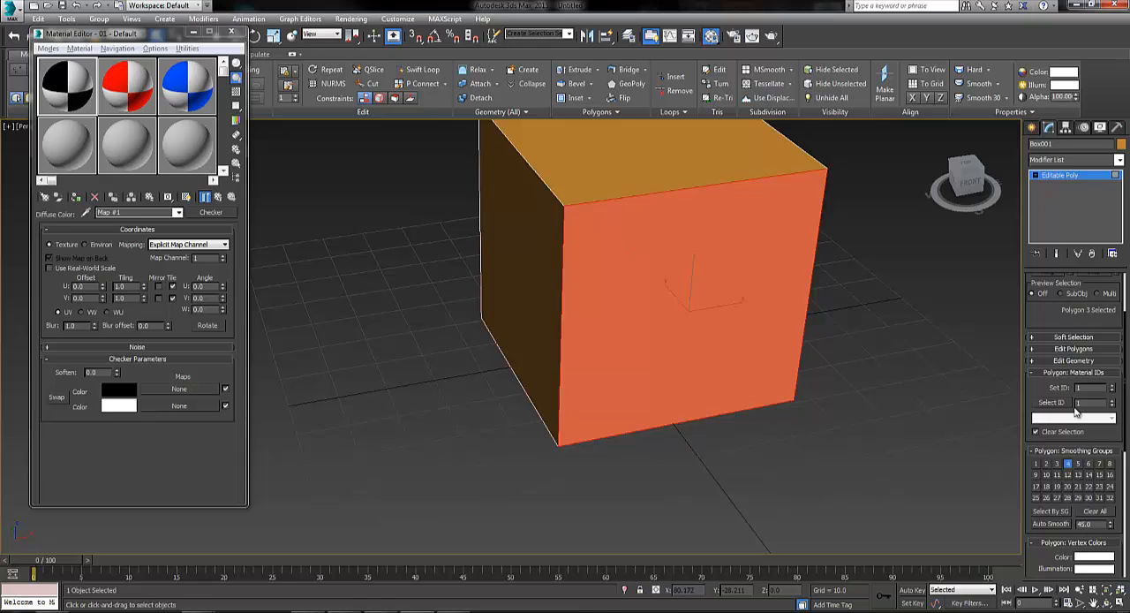
pyautogui.click(1046, 407)
pyautogui.keyDown('alt'); pyautogui.moveTo(450, 283); pyautogui.dragTo(422, 292, button='middle'); pyautogui.keyUp('alt')
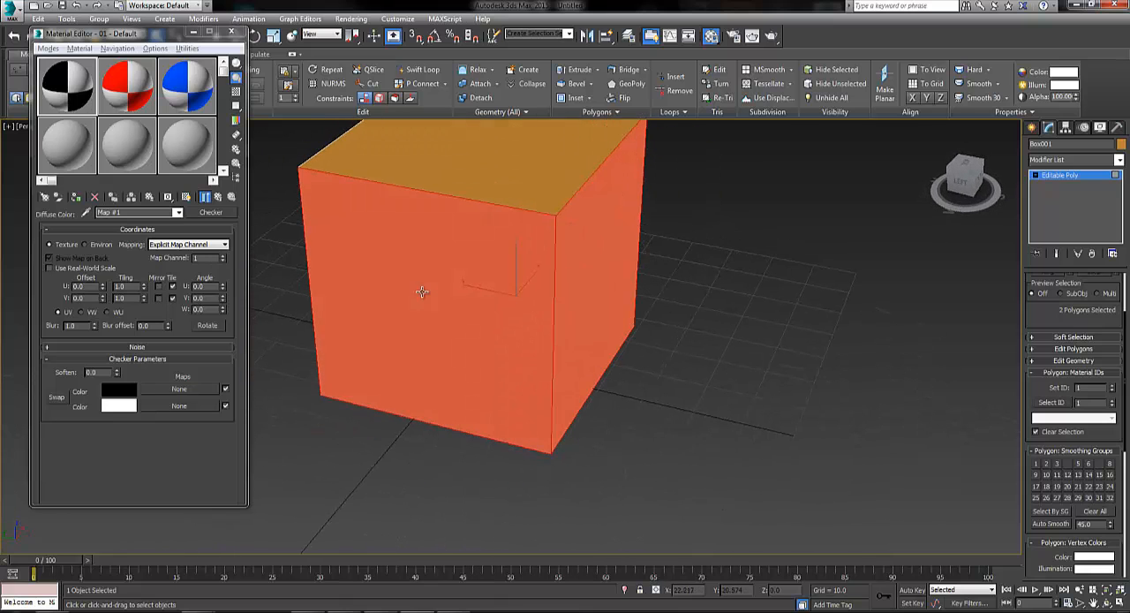
pyautogui.click(84, 84)
pyautogui.moveTo(402, 239); pyautogui.dragTo(402, 239)
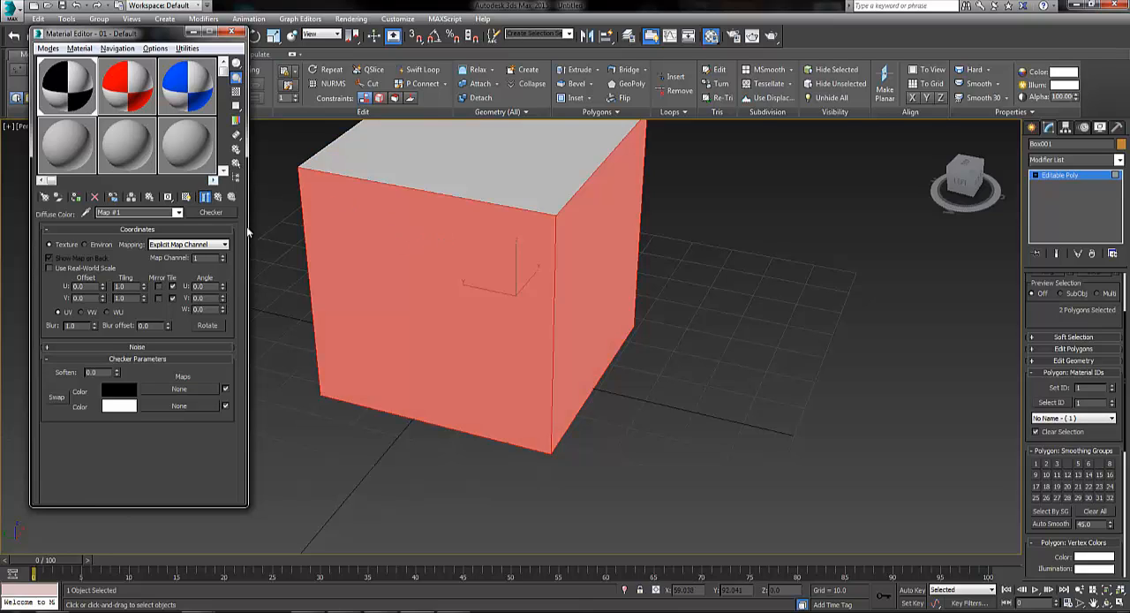
pyautogui.click(667, 252)
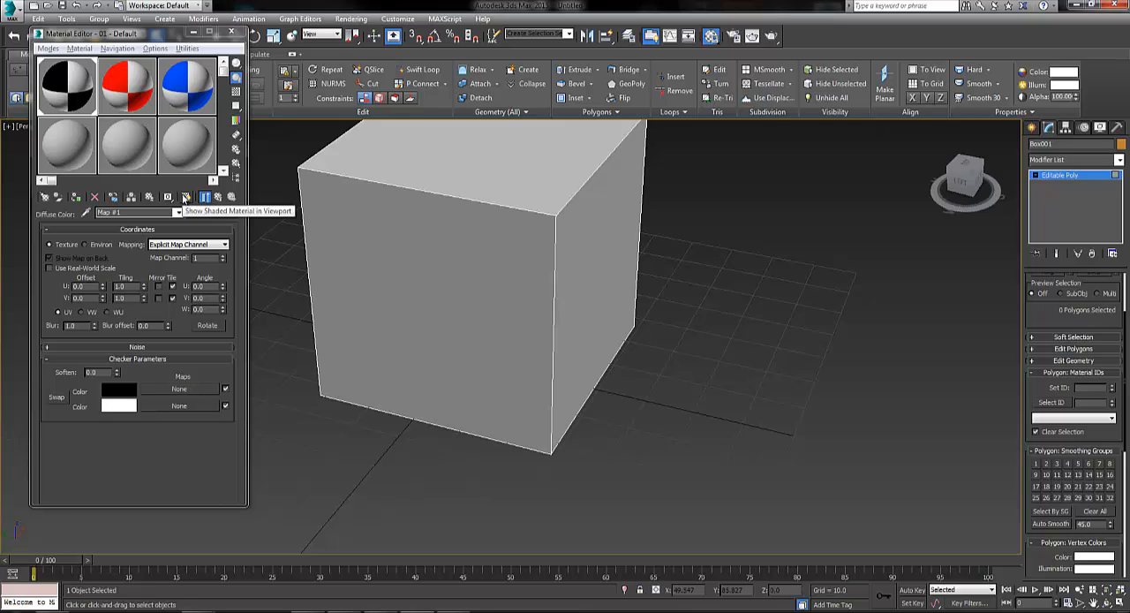
pyautogui.click(185, 197)
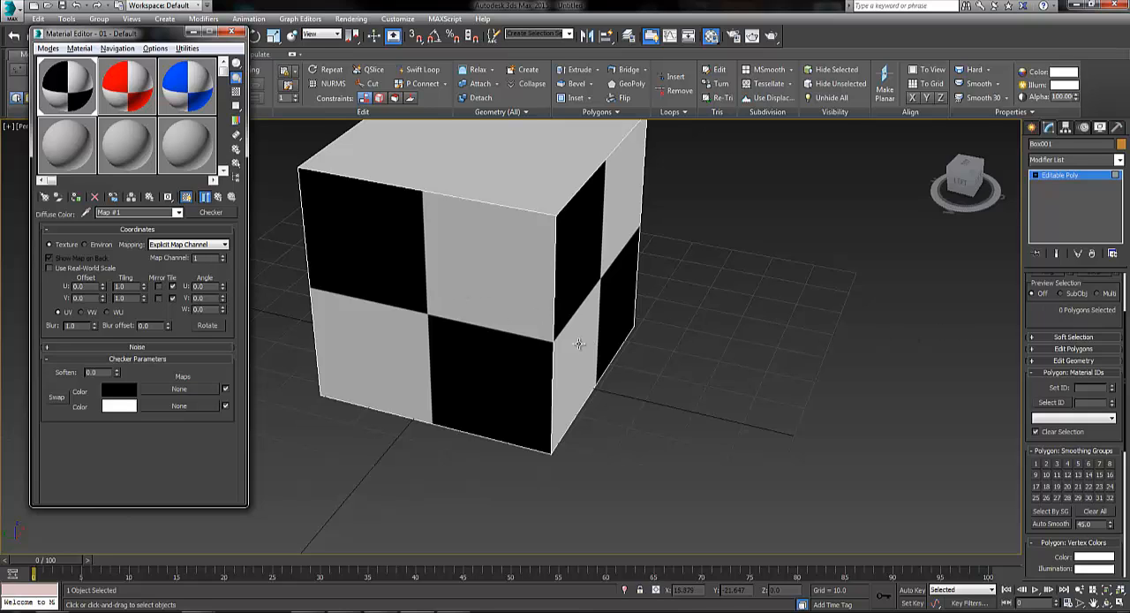
# Select the polygons with material ID 2, assign the red checker material to them and show it in the viewport
pyautogui.keyDown('alt'); pyautogui.moveTo(581, 335); pyautogui.dragTo(485, 286, button='middle'); pyautogui.keyUp('alt')
pyautogui.click(485, 286)
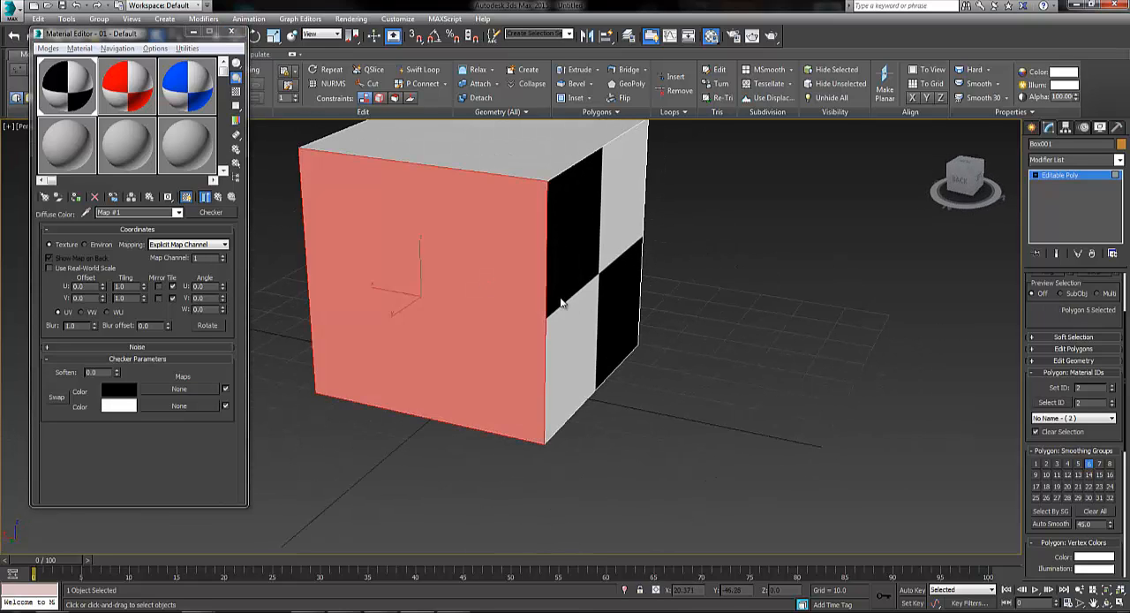
pyautogui.click(1065, 404)
pyautogui.keyDown('alt'); pyautogui.moveTo(609, 298); pyautogui.dragTo(587, 316, button='middle'); pyautogui.keyUp('alt')
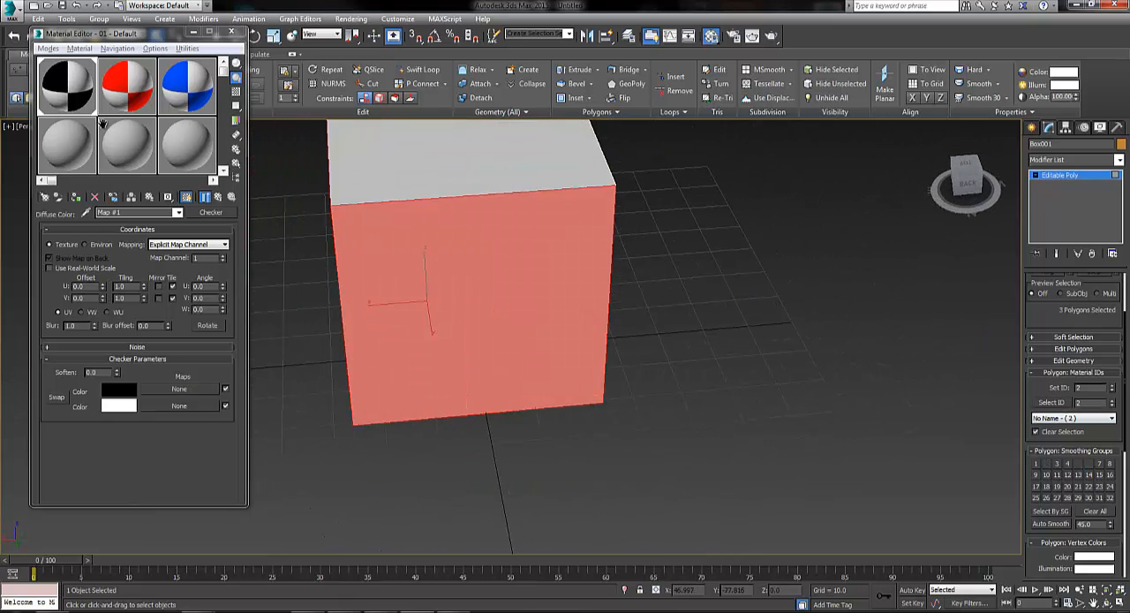
pyautogui.click(129, 86)
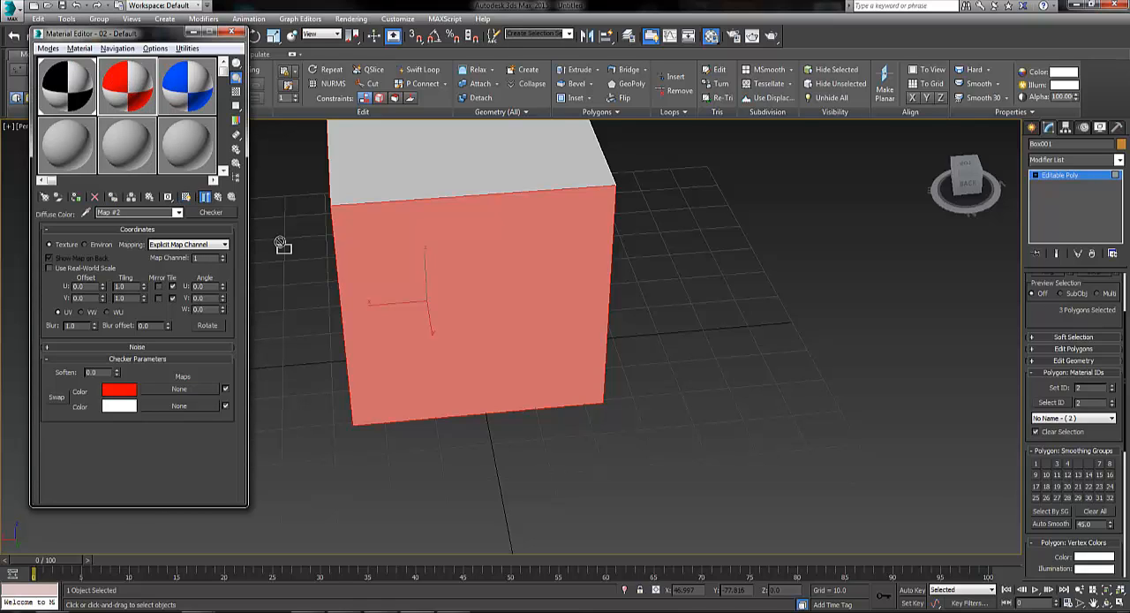
pyautogui.click(187, 196)
pyautogui.keyDown('alt'); pyautogui.moveTo(386, 290); pyautogui.dragTo(426, 300, button='middle'); pyautogui.keyUp('alt')
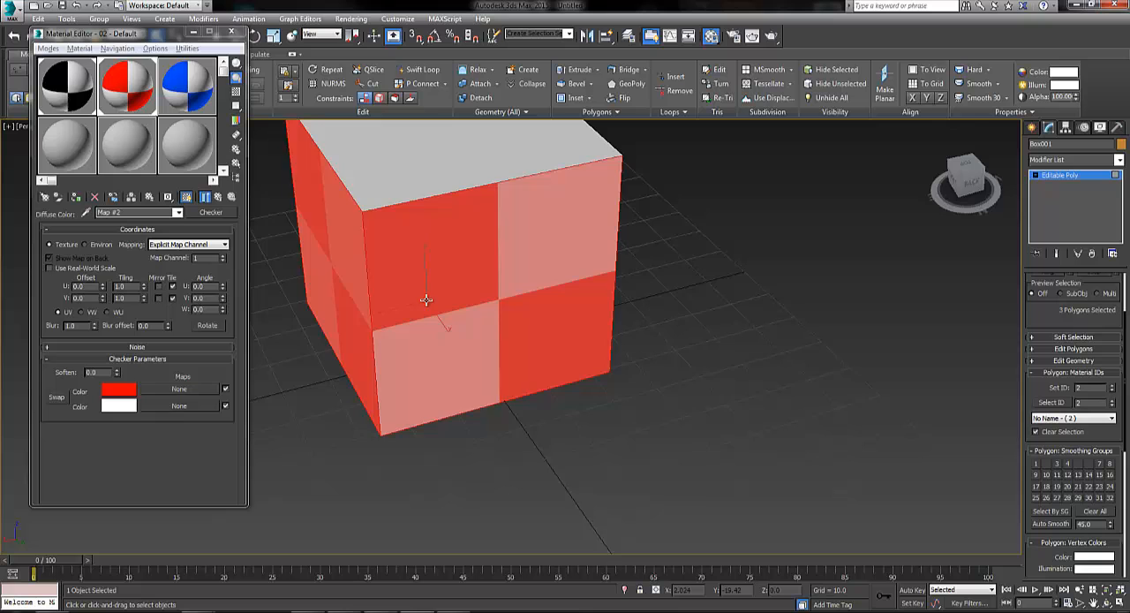
pyautogui.click(699, 402)
# Select the box's top polygon, assign the blue checker material to it and show it in the viewport
pyautogui.keyDown('alt'); pyautogui.moveTo(485, 323); pyautogui.dragTo(429, 306, button='middle'); pyautogui.keyUp('alt')
pyautogui.click(512, 169)
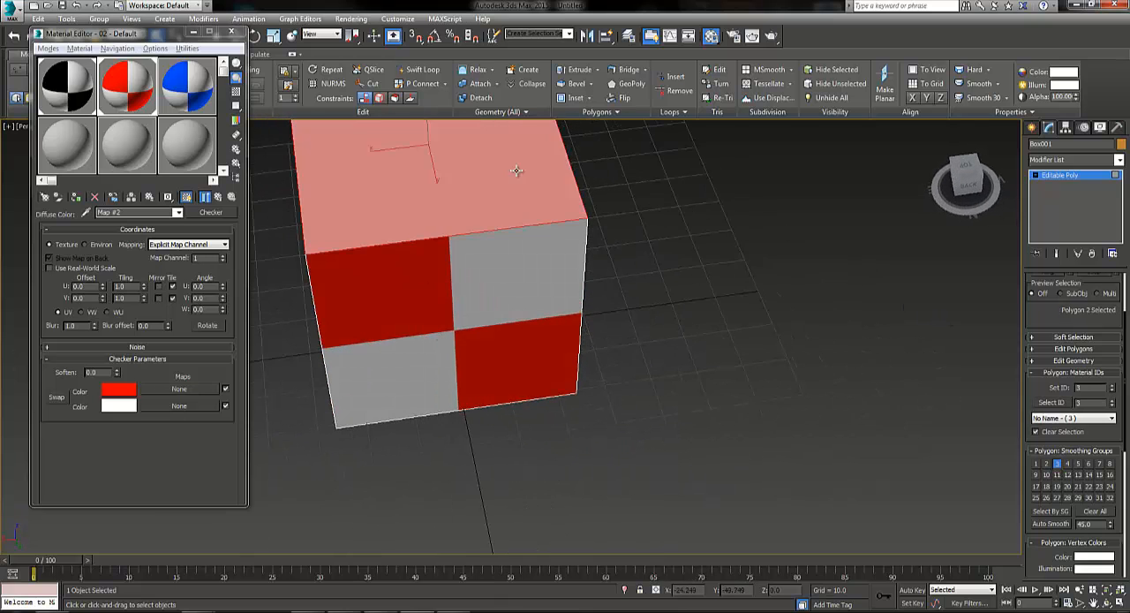
pyautogui.keyDown('alt'); pyautogui.moveTo(744, 257); pyautogui.dragTo(618, 285, button='middle'); pyautogui.keyUp('alt')
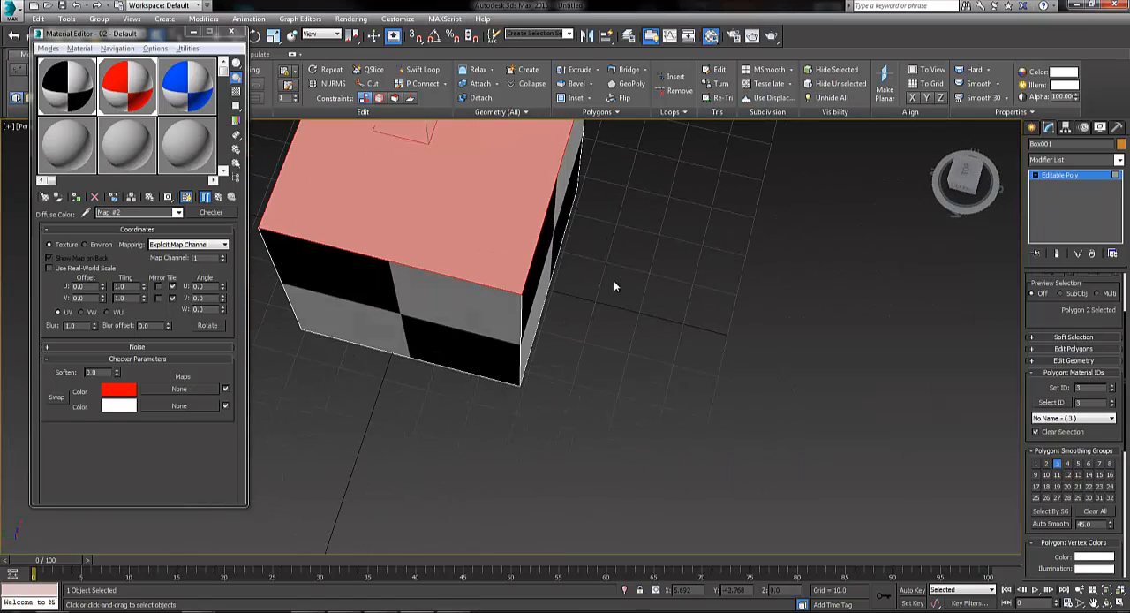
pyautogui.click(172, 73)
pyautogui.moveTo(171, 72); pyautogui.dragTo(365, 180)
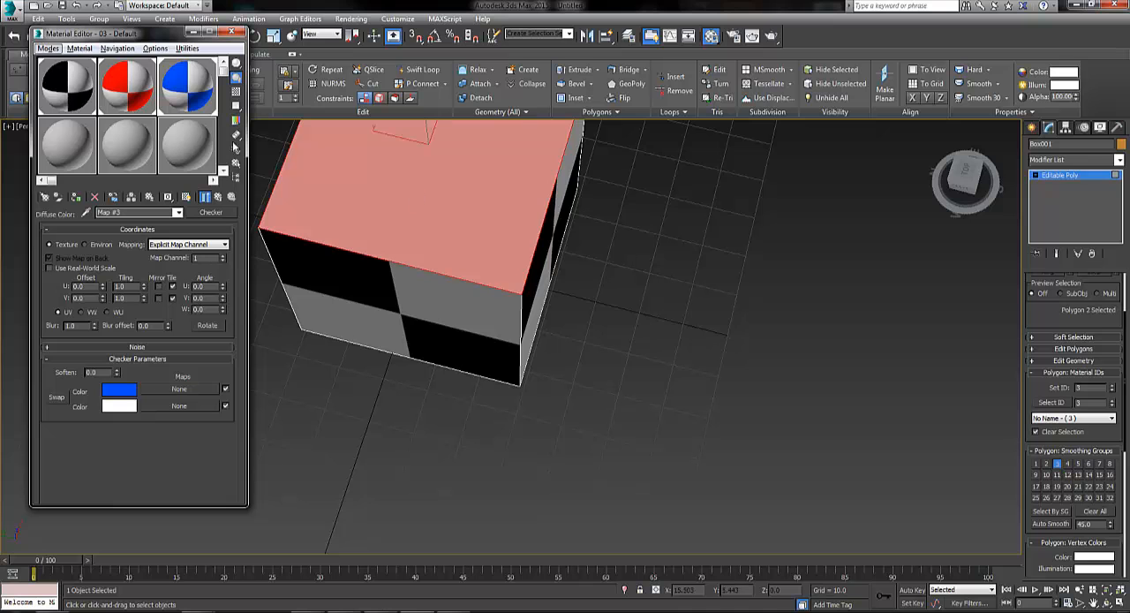
pyautogui.click(186, 196)
pyautogui.click(619, 286)
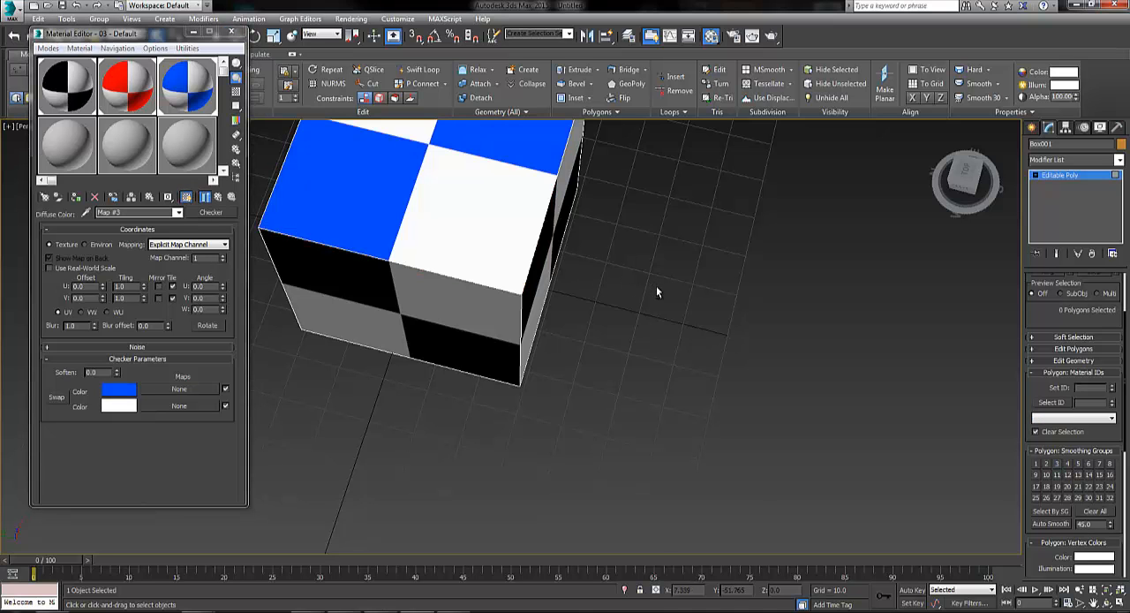
# Inspect the checkered box from several sides and close the Material Editor
pyautogui.keyDown('alt'); pyautogui.moveTo(656, 286); pyautogui.dragTo(388, 228, button='middle'); pyautogui.keyUp('alt')
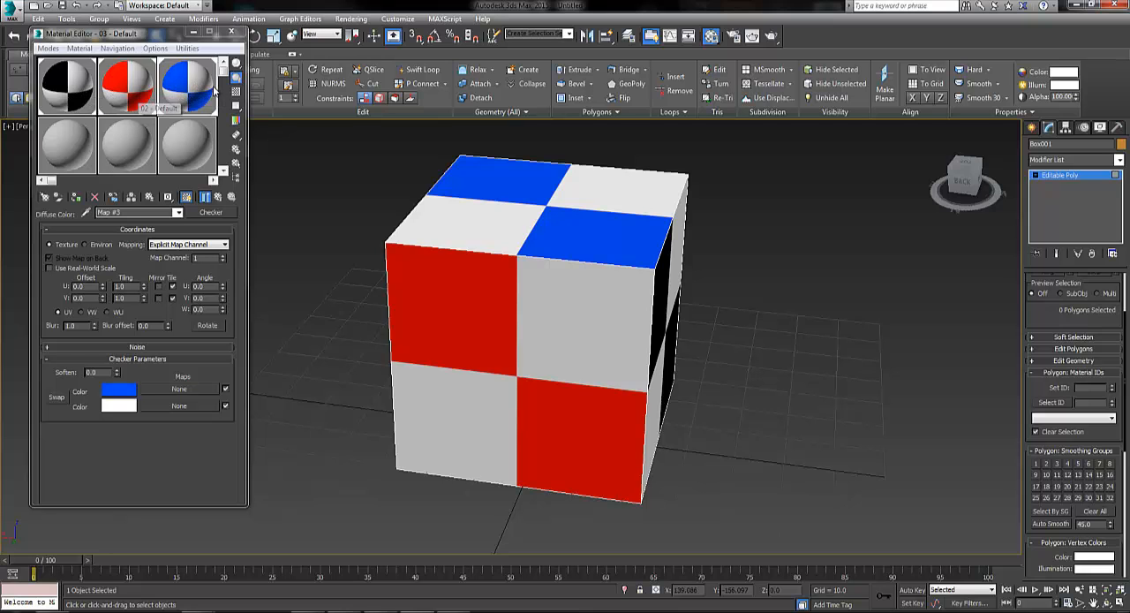
pyautogui.keyDown('alt'); pyautogui.moveTo(810, 283); pyautogui.dragTo(651, 287, button='middle'); pyautogui.keyUp('alt')
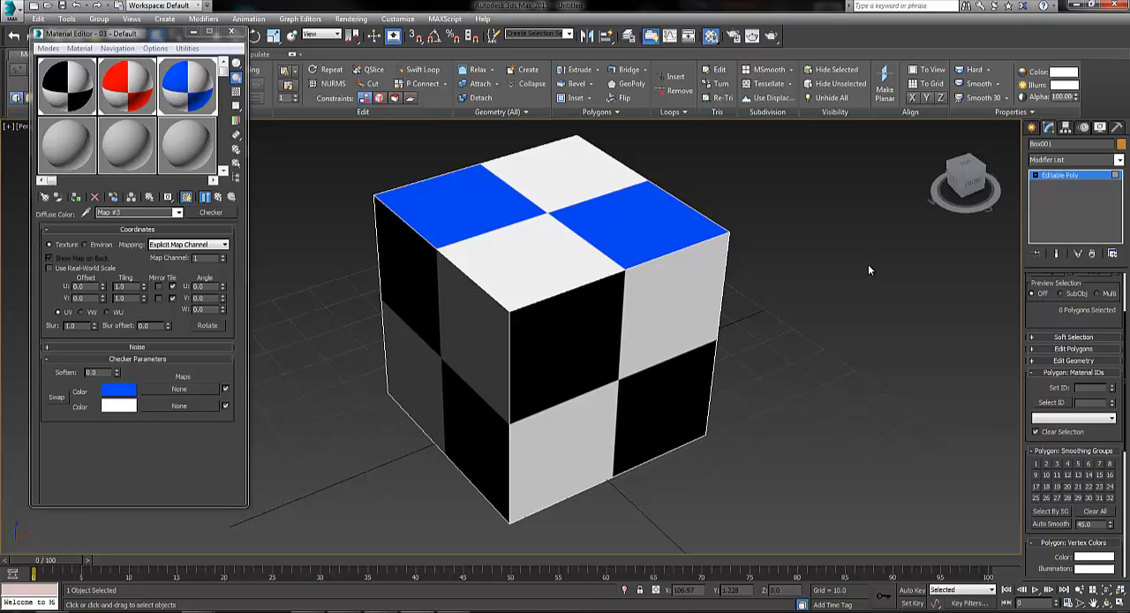
pyautogui.click(233, 33)
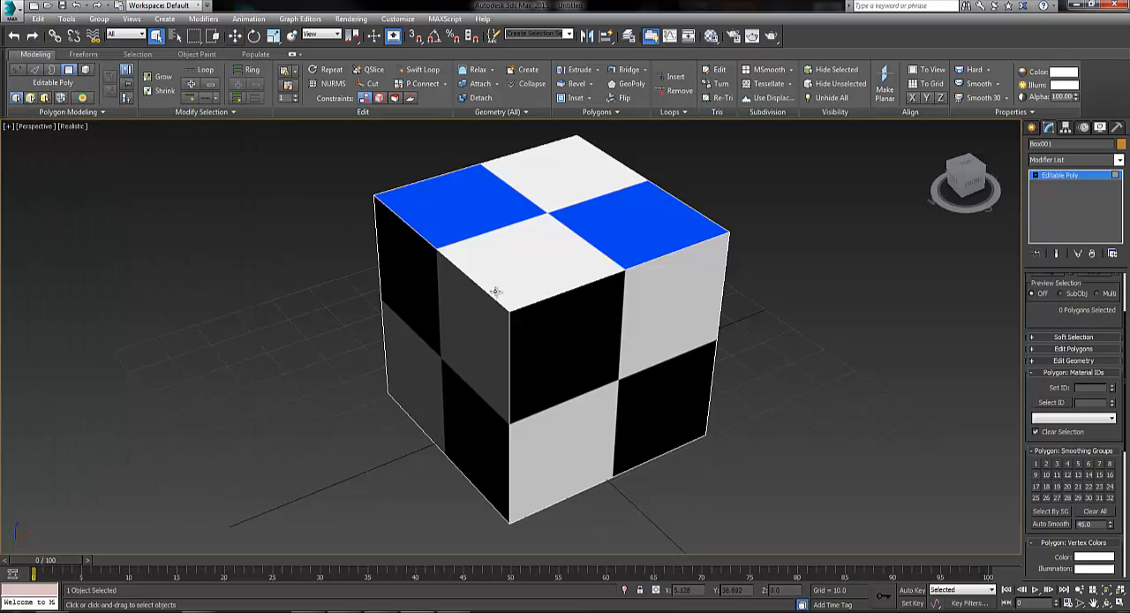
pyautogui.moveTo(576, 264)
pyautogui.keyDown('alt'); pyautogui.mouseDown(button='middle')
pyautogui.moveTo(482, 259)
pyautogui.moveTo(595, 248)
pyautogui.moveTo(565, 251)
pyautogui.mouseUp(button='middle'); pyautogui.keyUp('alt')
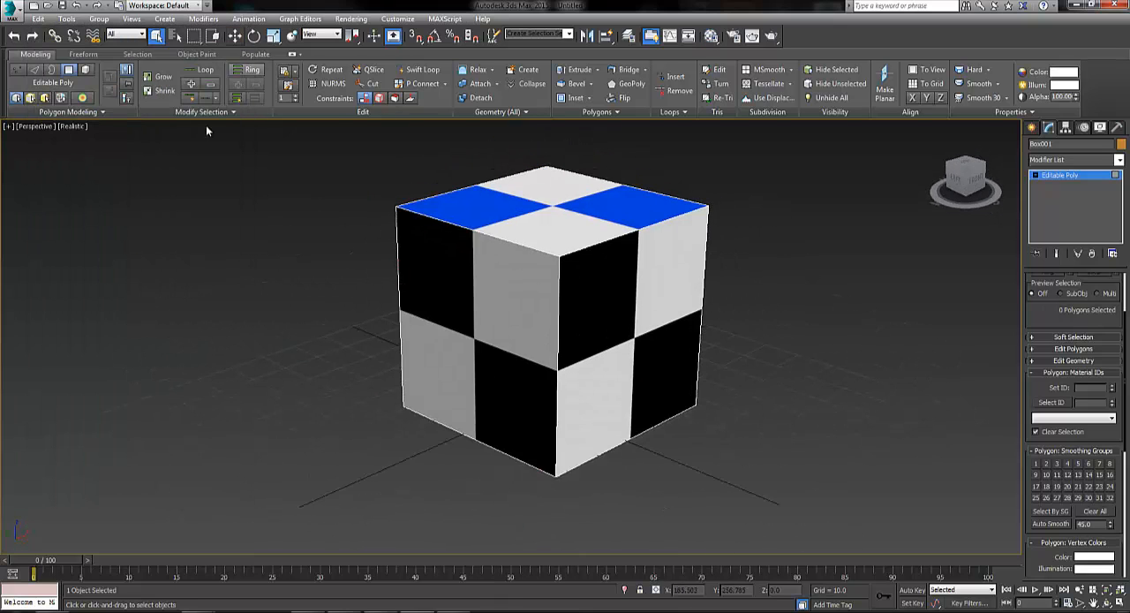
pyautogui.click(13, 16)
pyautogui.click(40, 171)
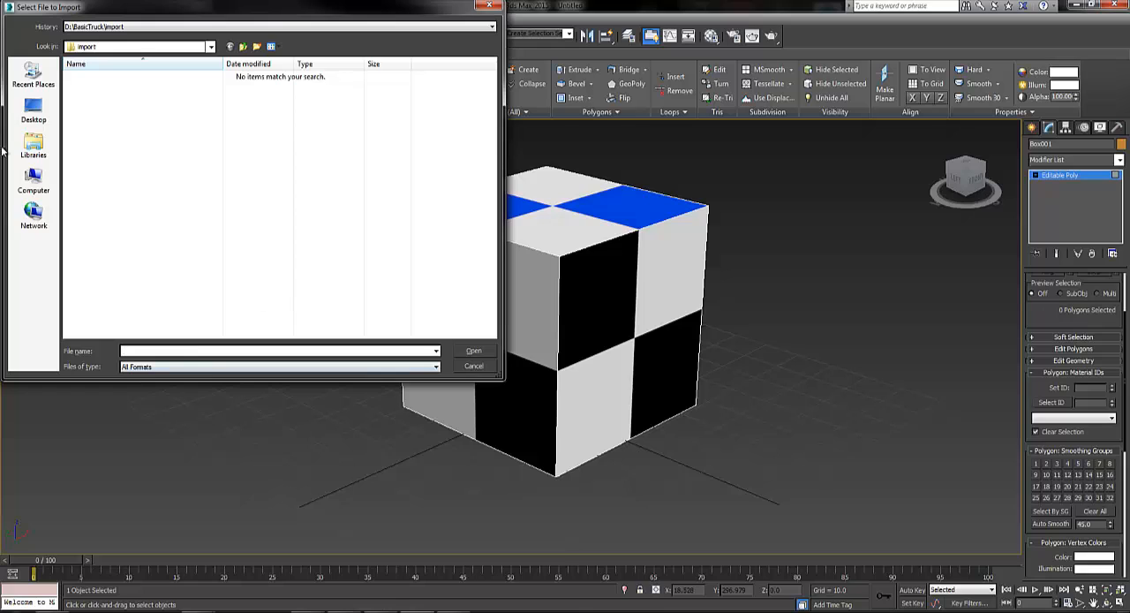
pyautogui.click(53, 122)
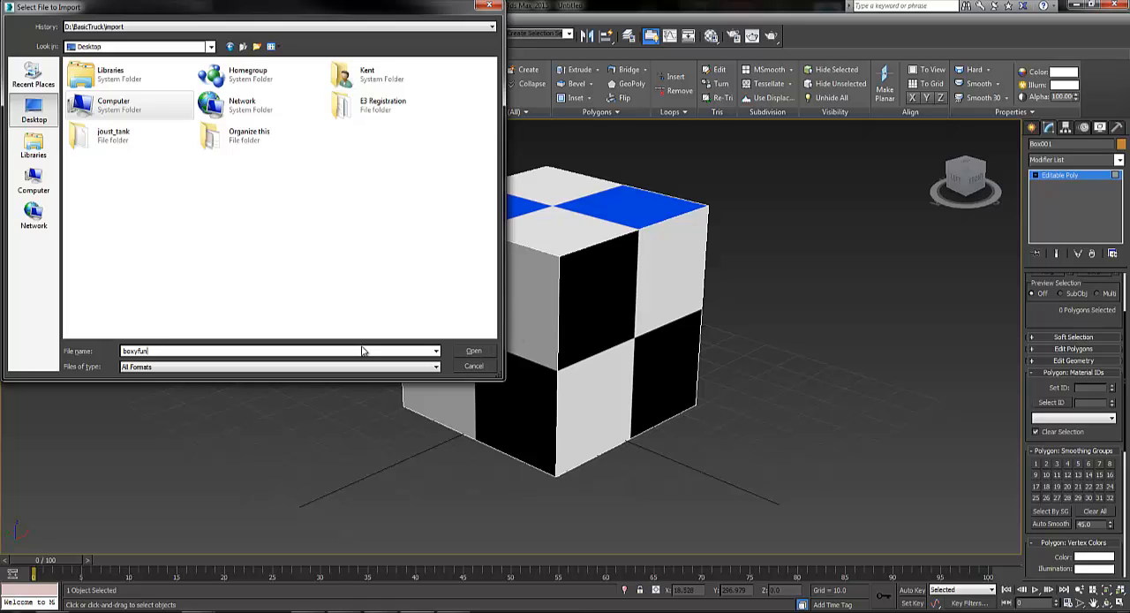
pyautogui.click(472, 366)
pyautogui.click(19, 9)
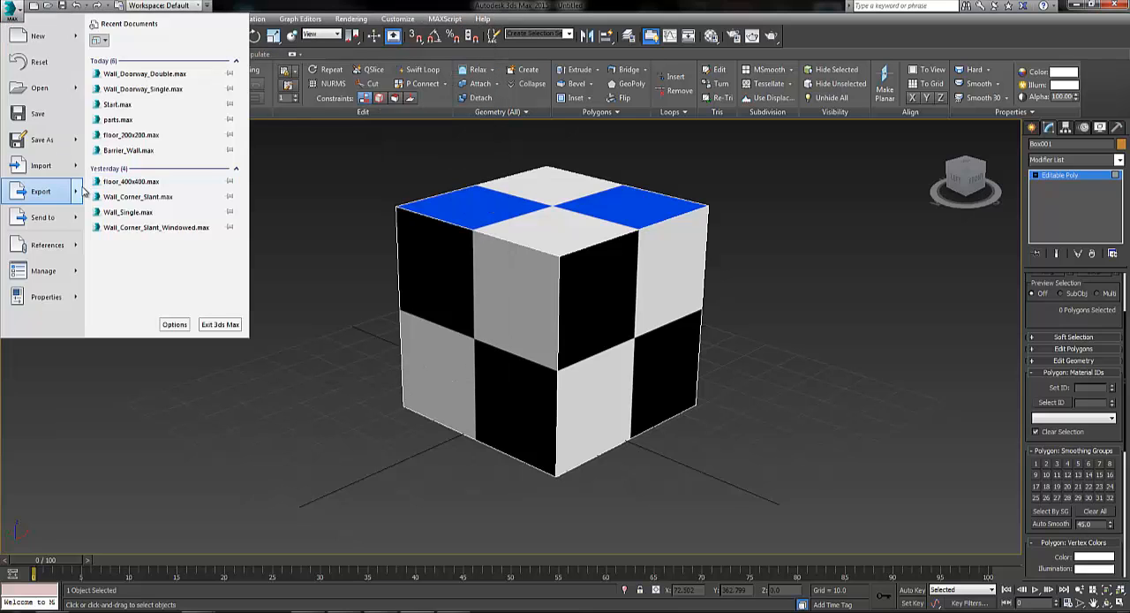
pyautogui.click(307, 240)
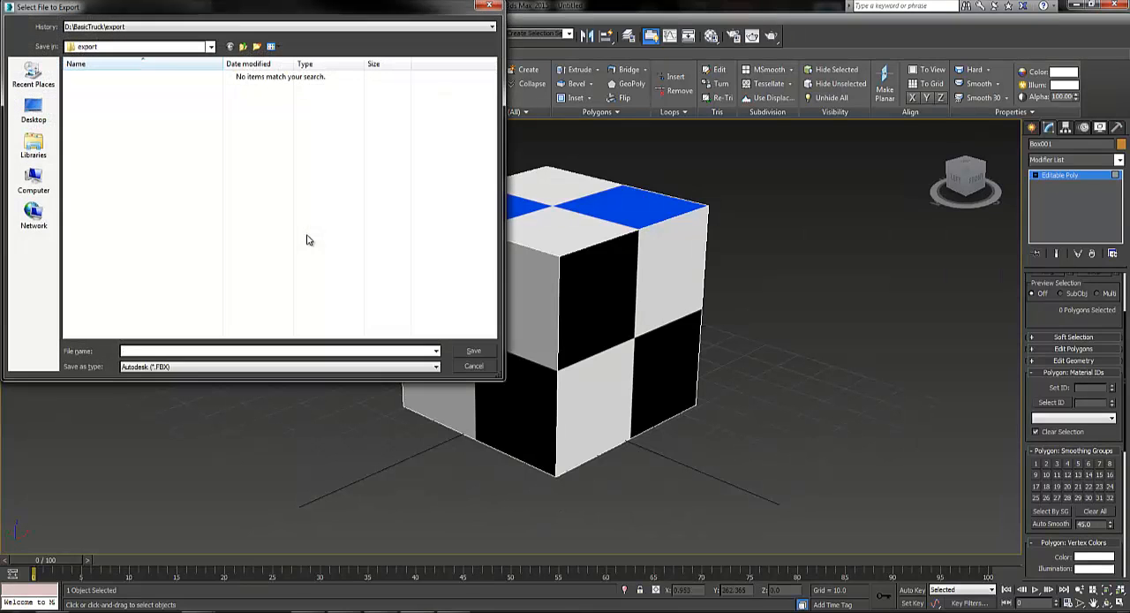
pyautogui.click(157, 350)
pyautogui.write('boyfun')
pyautogui.click(477, 353)
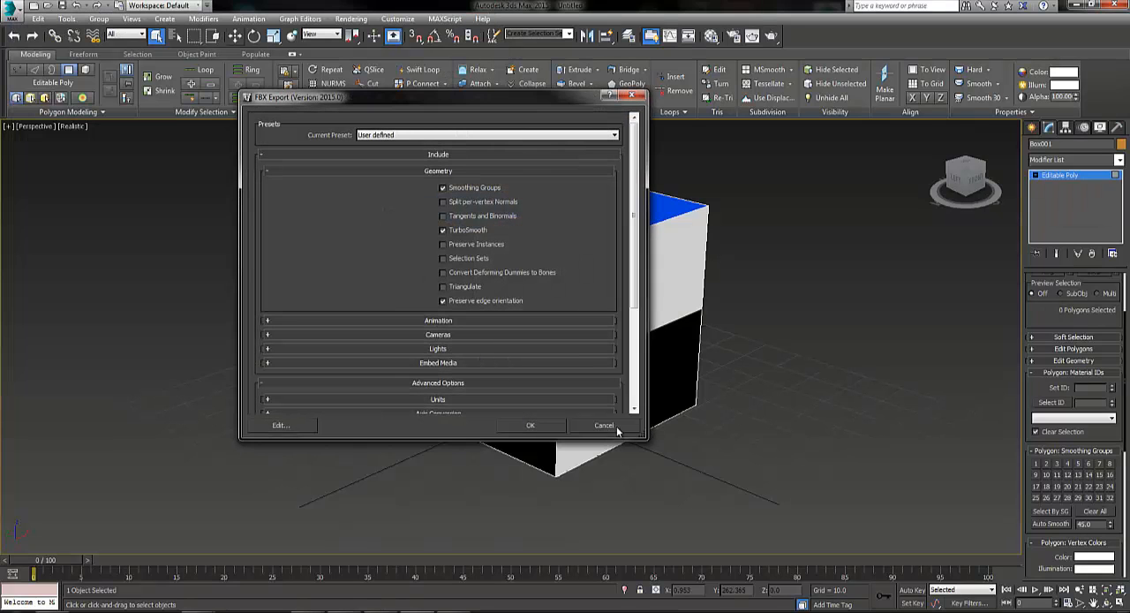
pyautogui.click(617, 429)
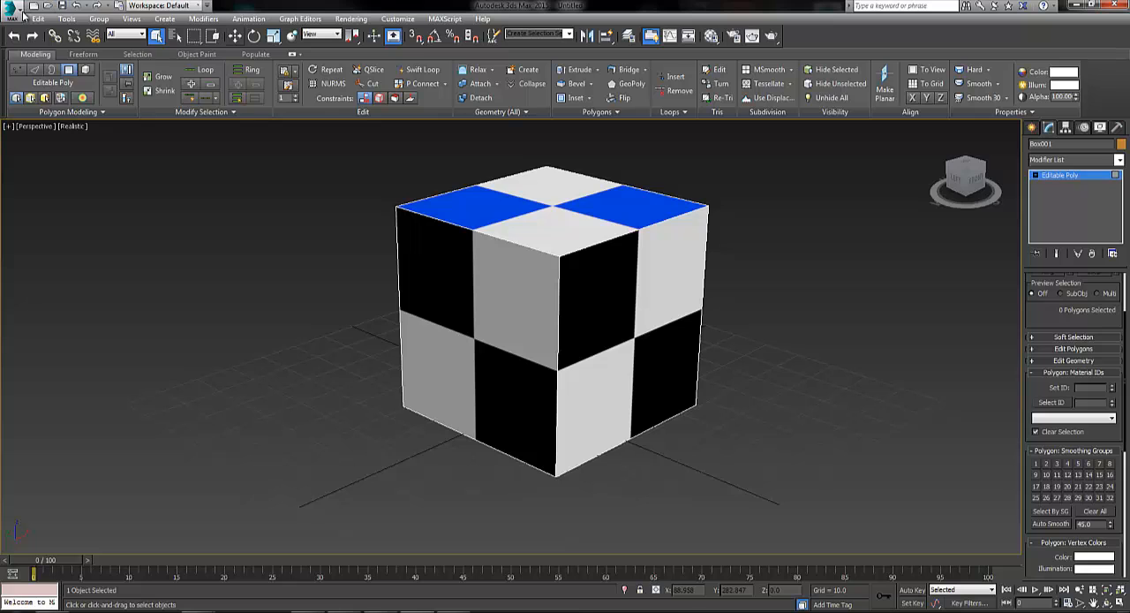
# Start exporting the scene to the Desktop as an Autodesk FBX file named boxyfun
pyautogui.click(19, 11)
pyautogui.moveTo(74, 195)
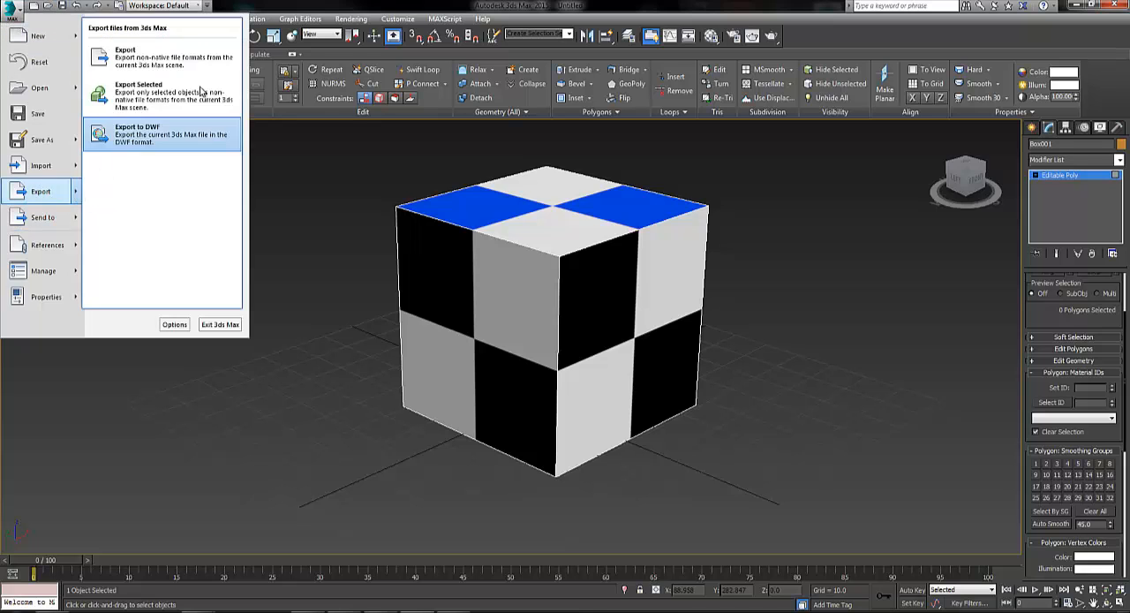
pyautogui.click(150, 58)
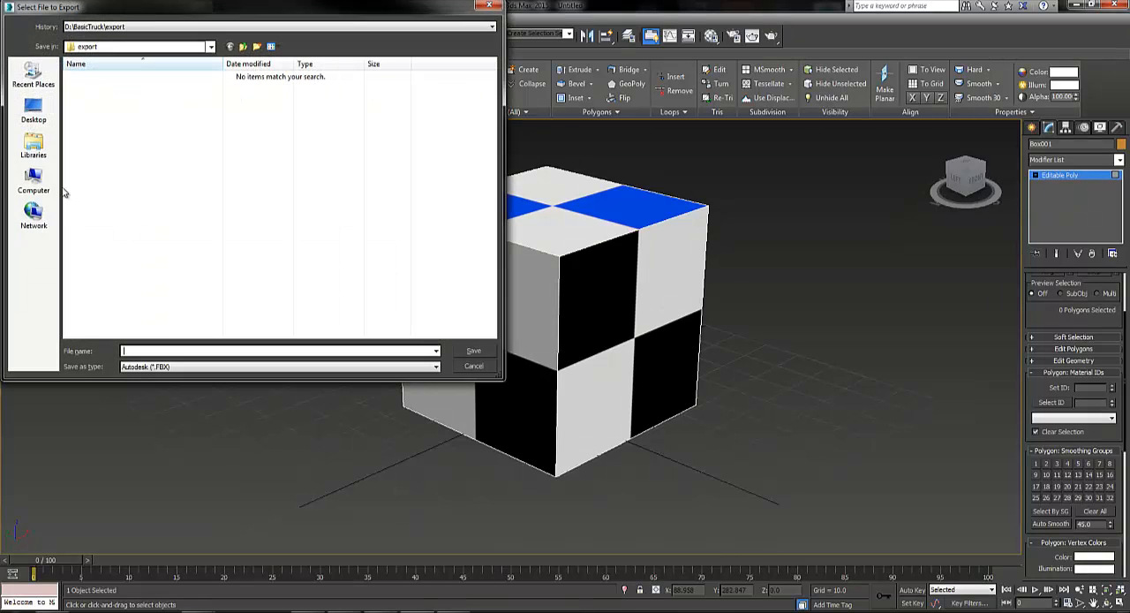
pyautogui.click(34, 111)
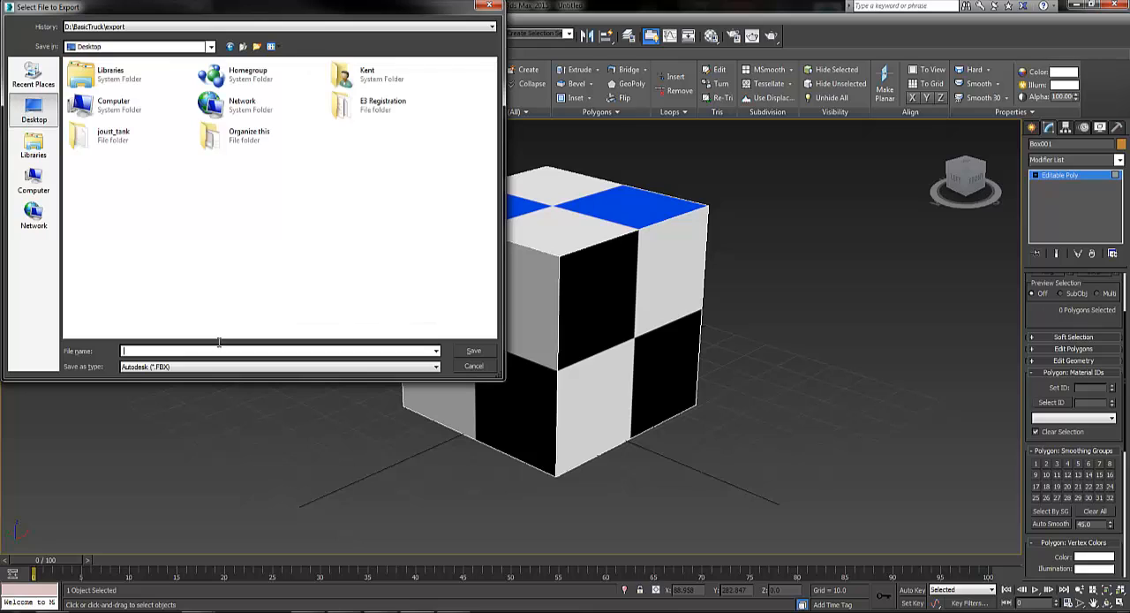
pyautogui.click(156, 350)
pyautogui.write('boxyfun')
pyautogui.click(473, 351)
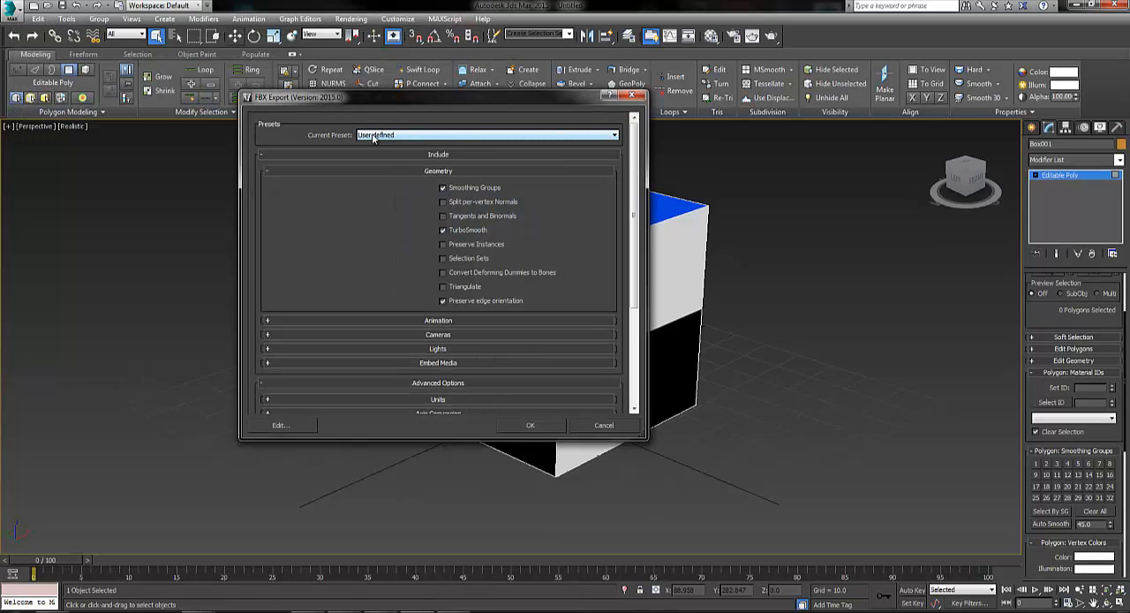
# Review the FBX export options, including the FBX file format settings, and run the export
pyautogui.scroll(-5, 397, 168)
pyautogui.scroll(5, 398, 167)
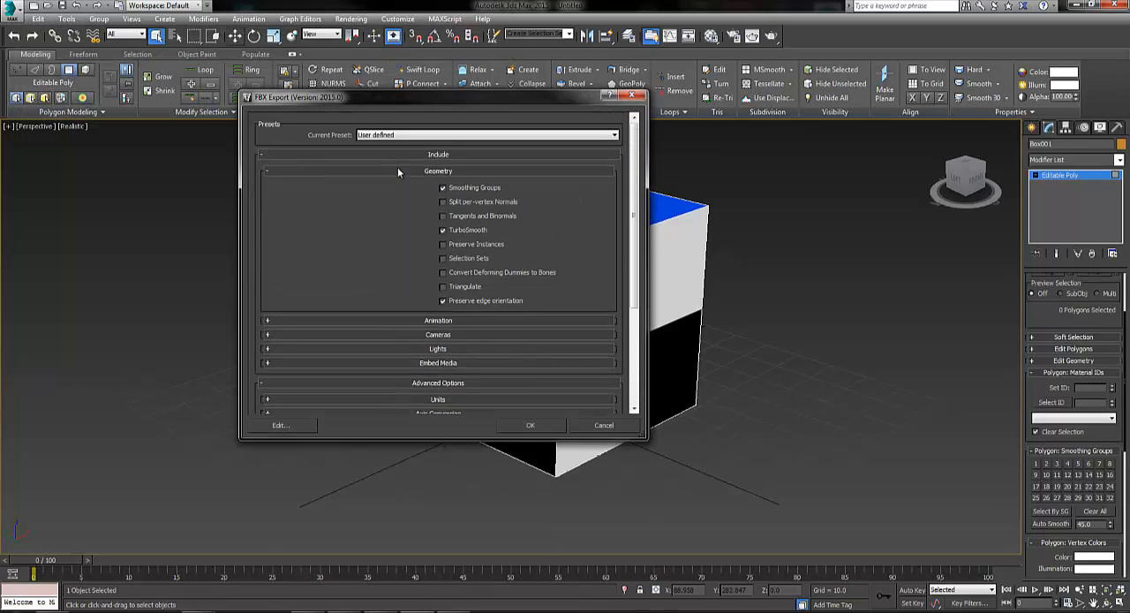
pyautogui.scroll(-5, 398, 167)
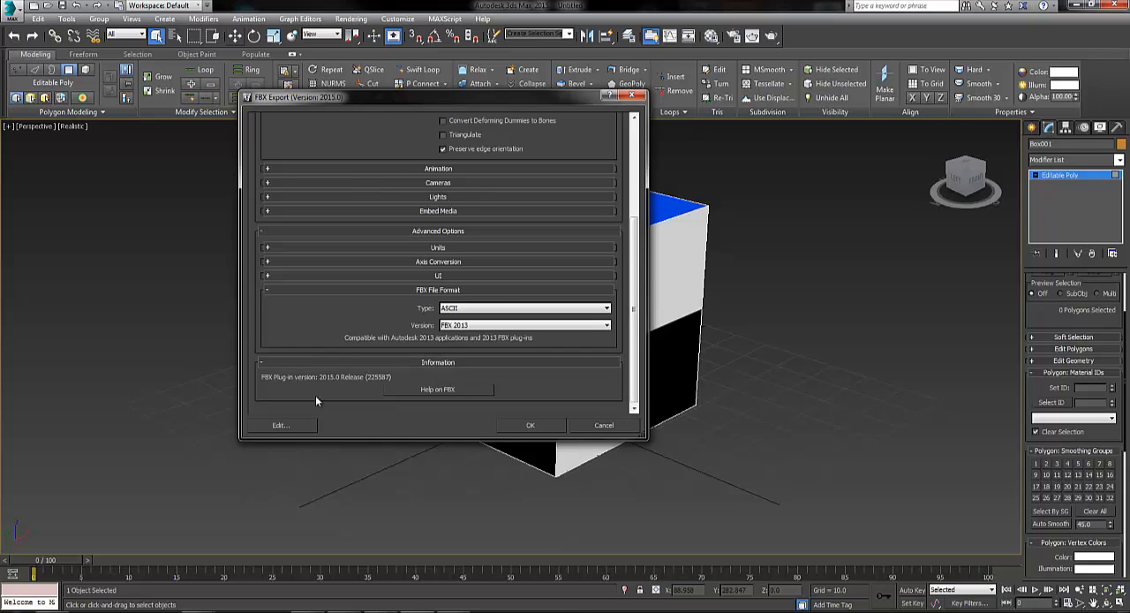
pyautogui.click(521, 427)
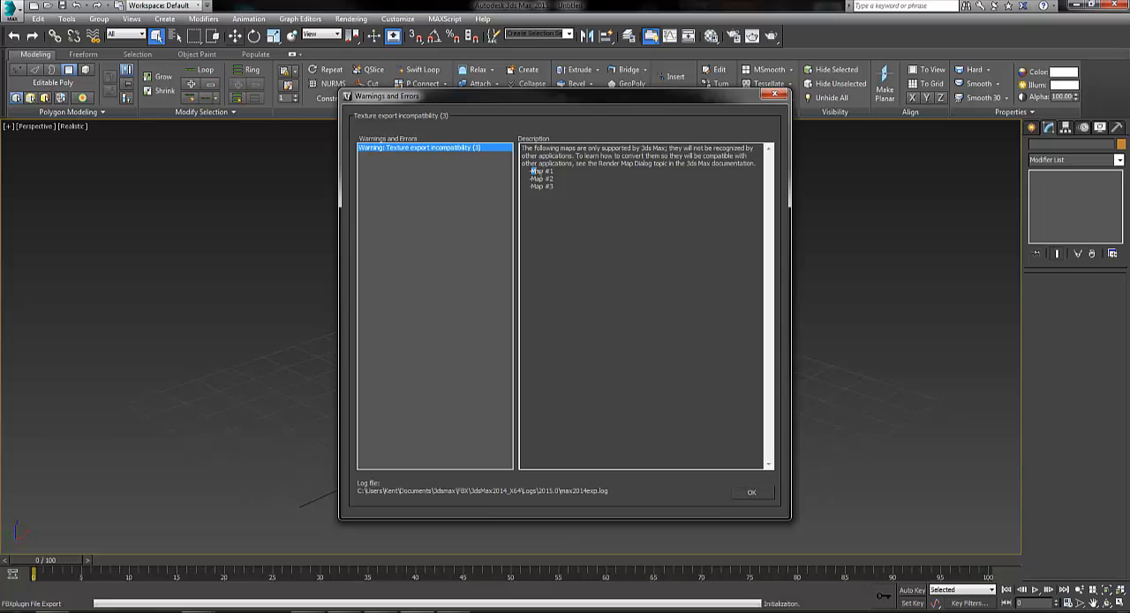
# Read the texture export incompatibility warning and its list of maps, and dismiss it
pyautogui.moveTo(530, 170); pyautogui.dragTo(565, 188)
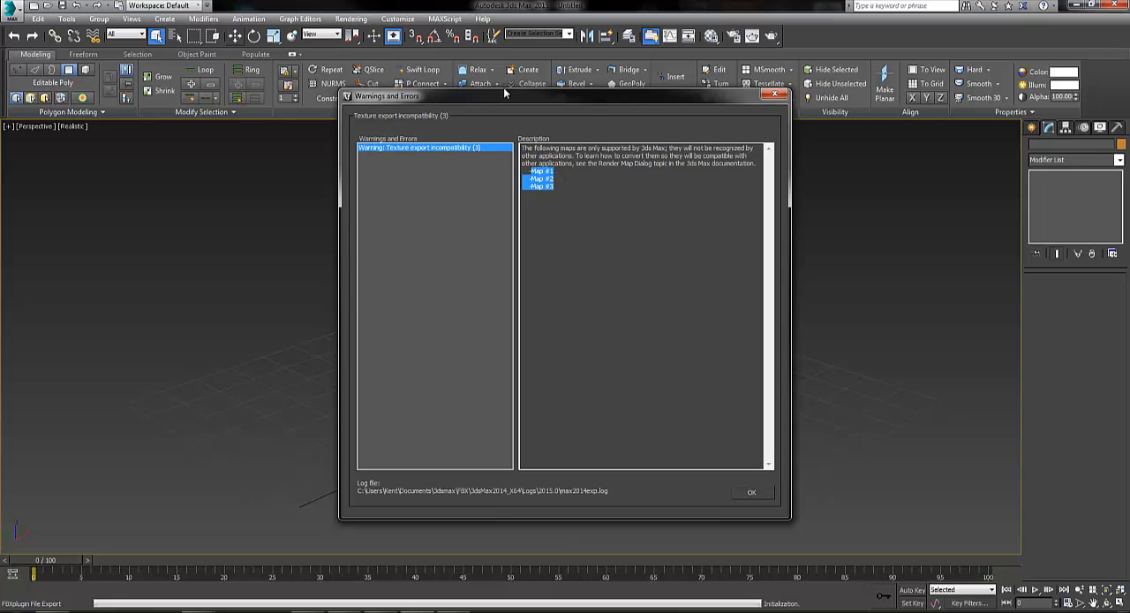
pyautogui.moveTo(565, 95); pyautogui.dragTo(286, 103)
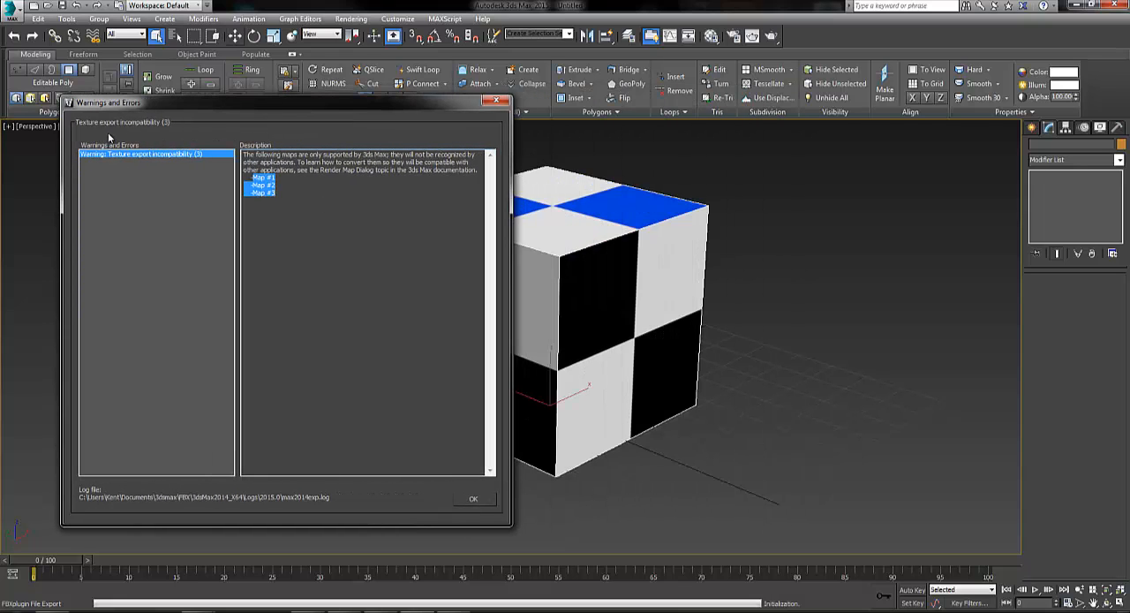
pyautogui.moveTo(245, 157); pyautogui.dragTo(480, 170)
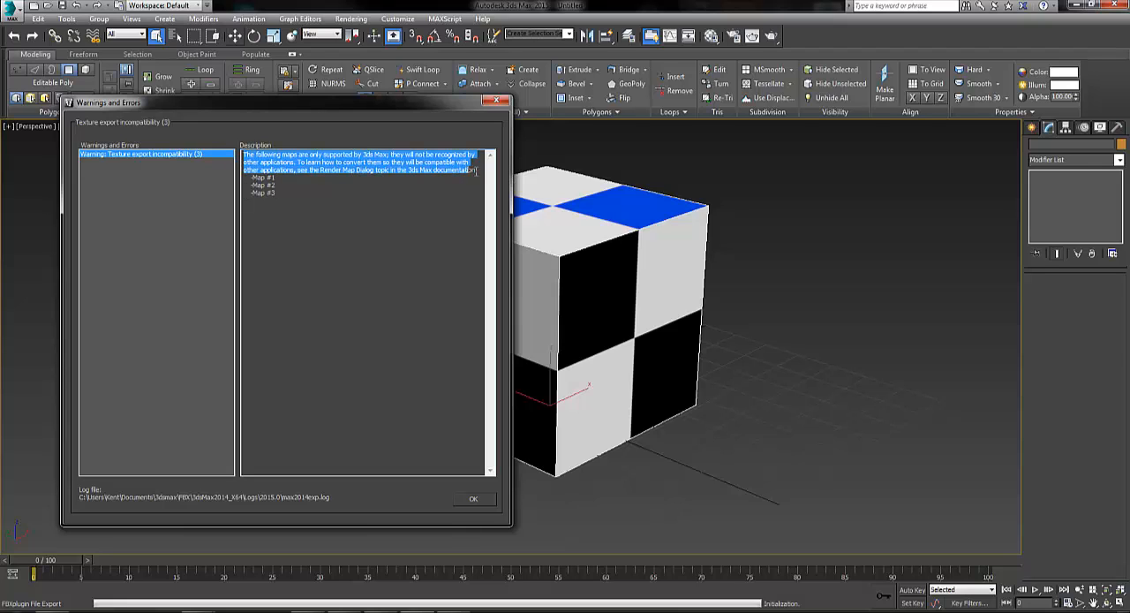
pyautogui.click(475, 499)
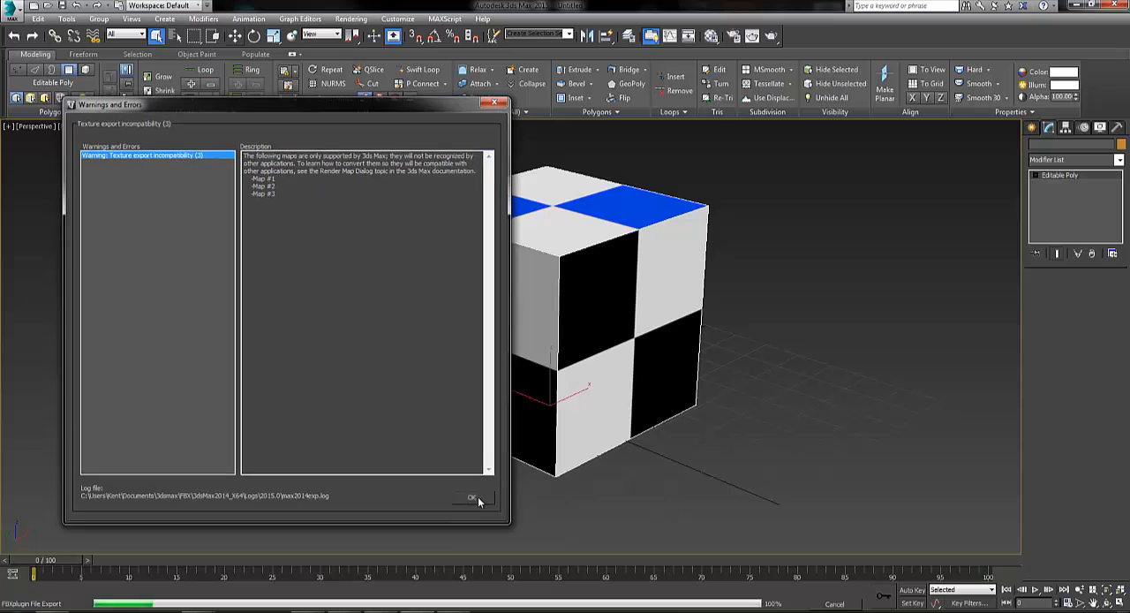
# Leave 3ds Max and switch to the MyProject level in Unreal Editor
pyautogui.click(1118, 5)
pyautogui.click(565, 329)
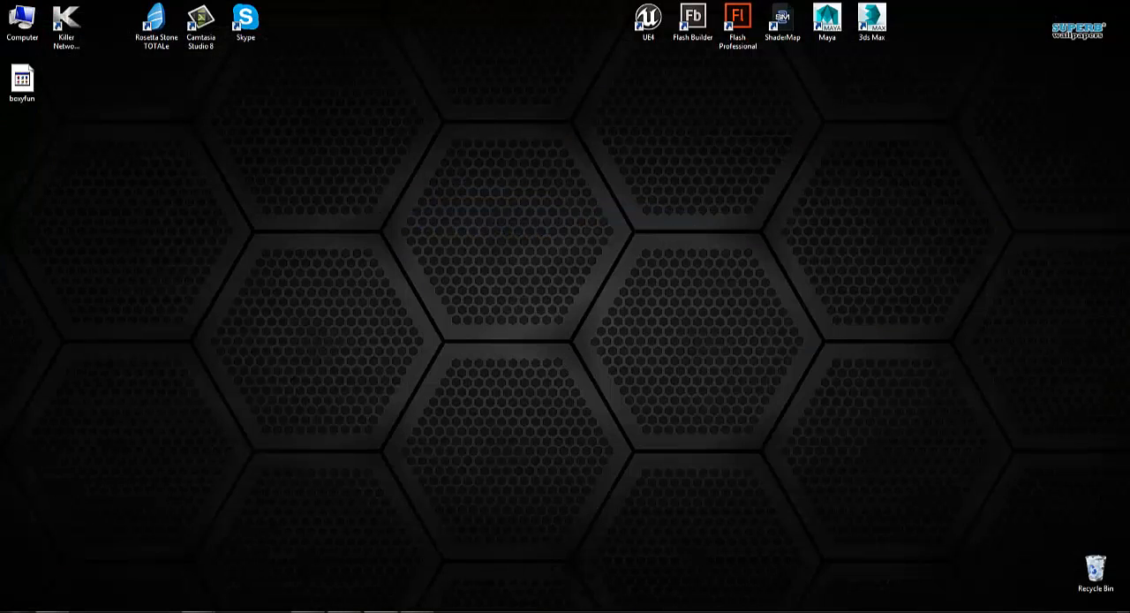
pyautogui.click(381, 611)
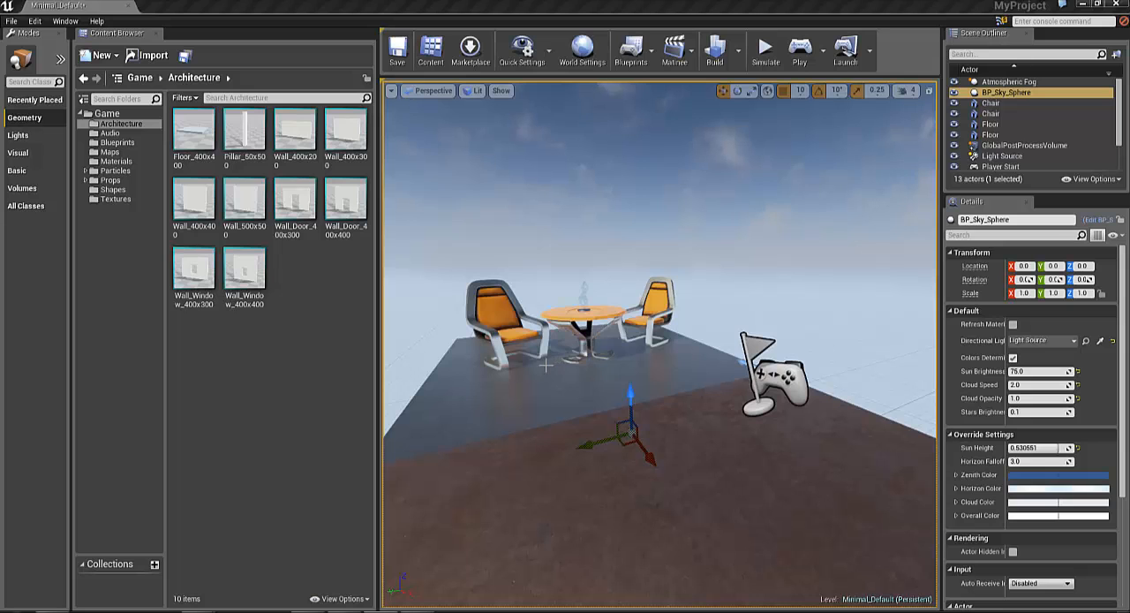
pyautogui.moveTo(544, 358); pyautogui.dragTo(569, 375, button='right')
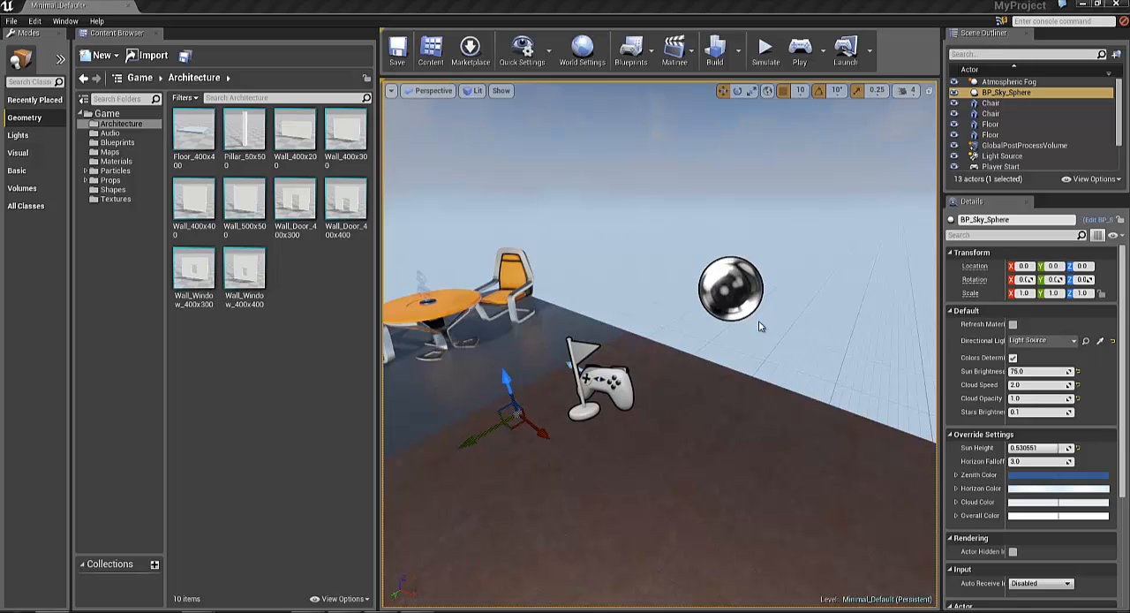
# Create a new folder named boxfun in the project's Game folder
pyautogui.moveTo(183, 303); pyautogui.dragTo(137, 112)
pyautogui.click(147, 309)
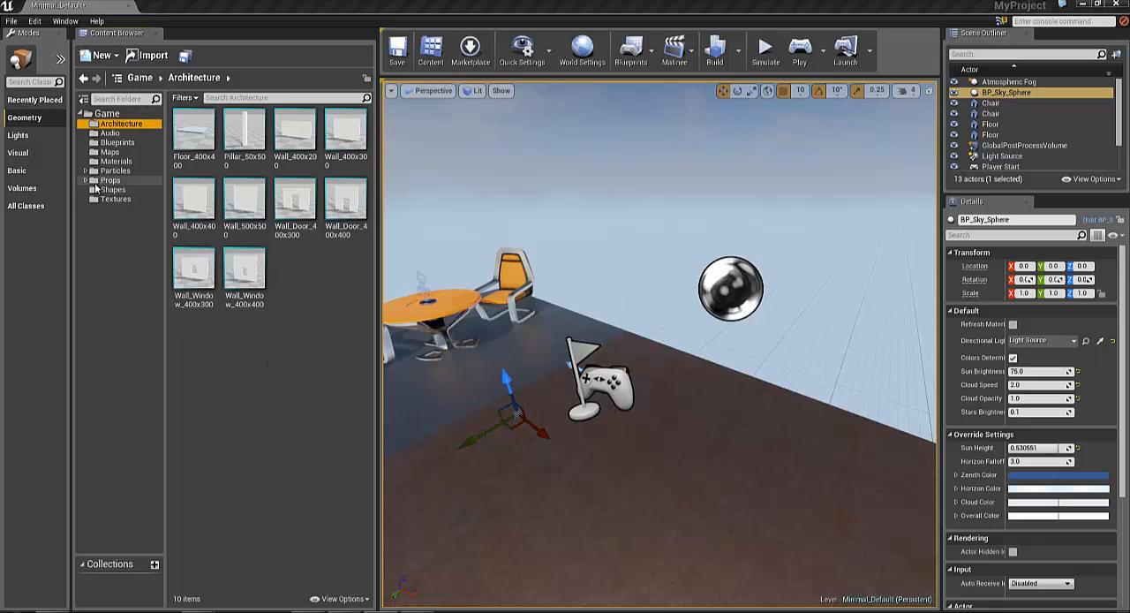
pyautogui.click(106, 114)
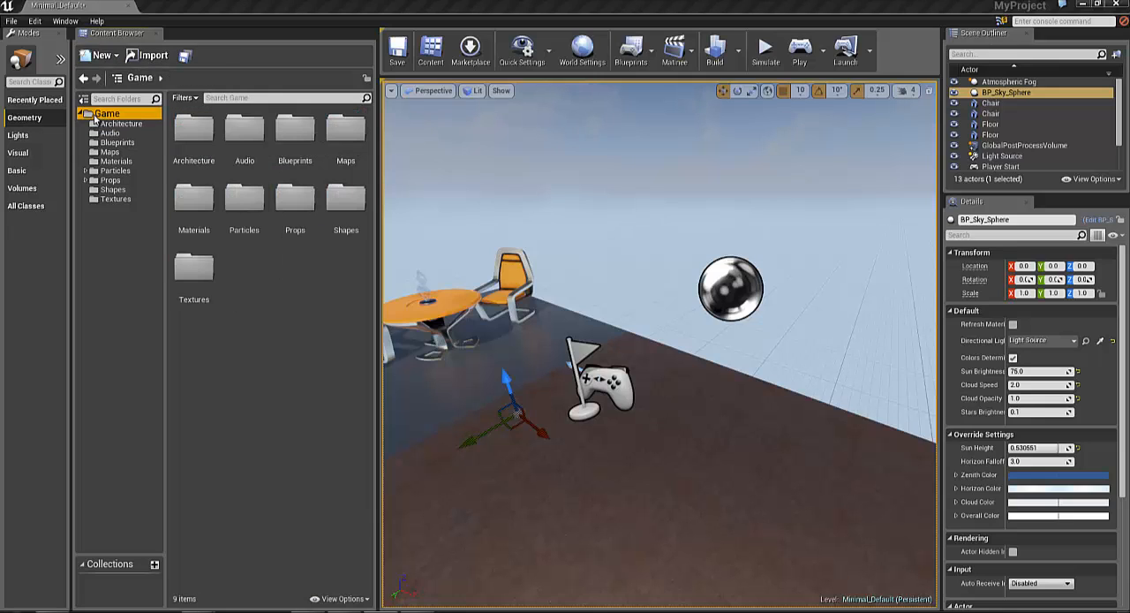
pyautogui.click(104, 55)
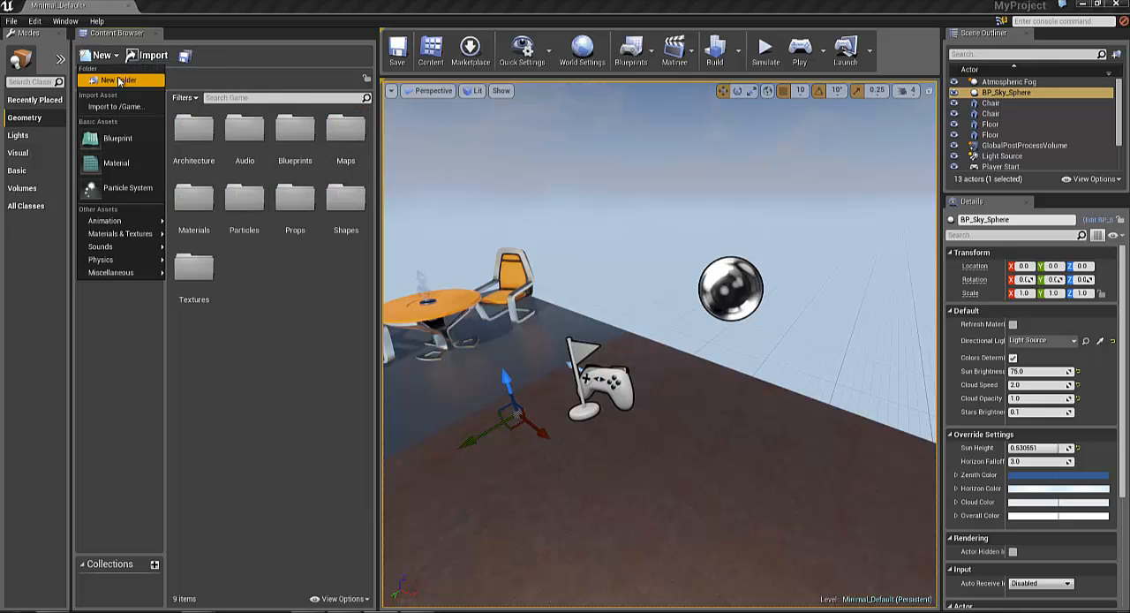
pyautogui.click(115, 78)
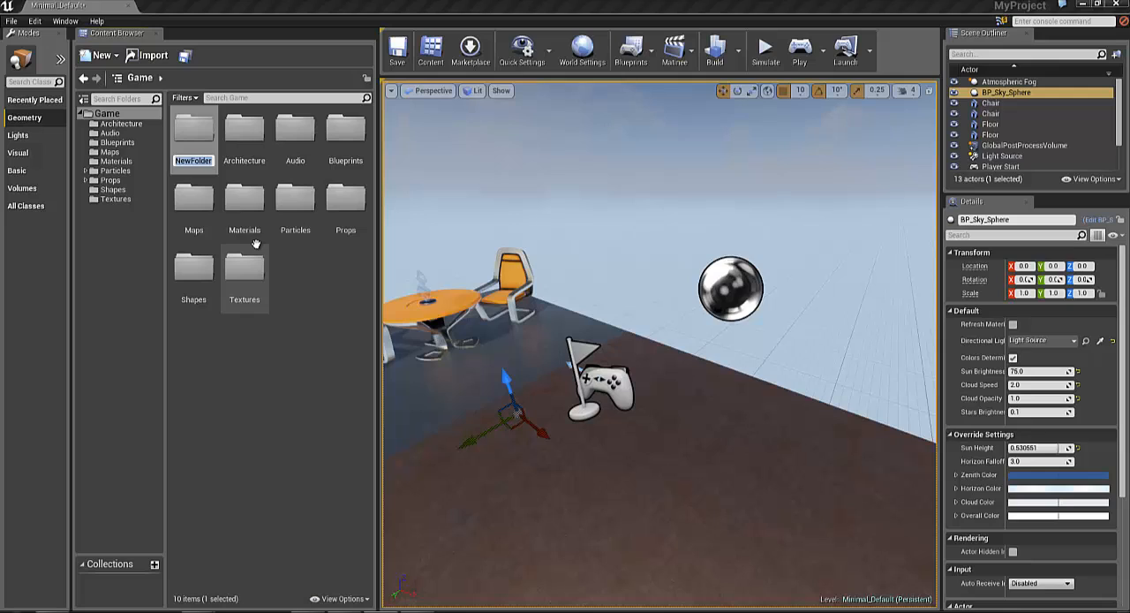
pyautogui.write('G')
pyautogui.click(304, 316)
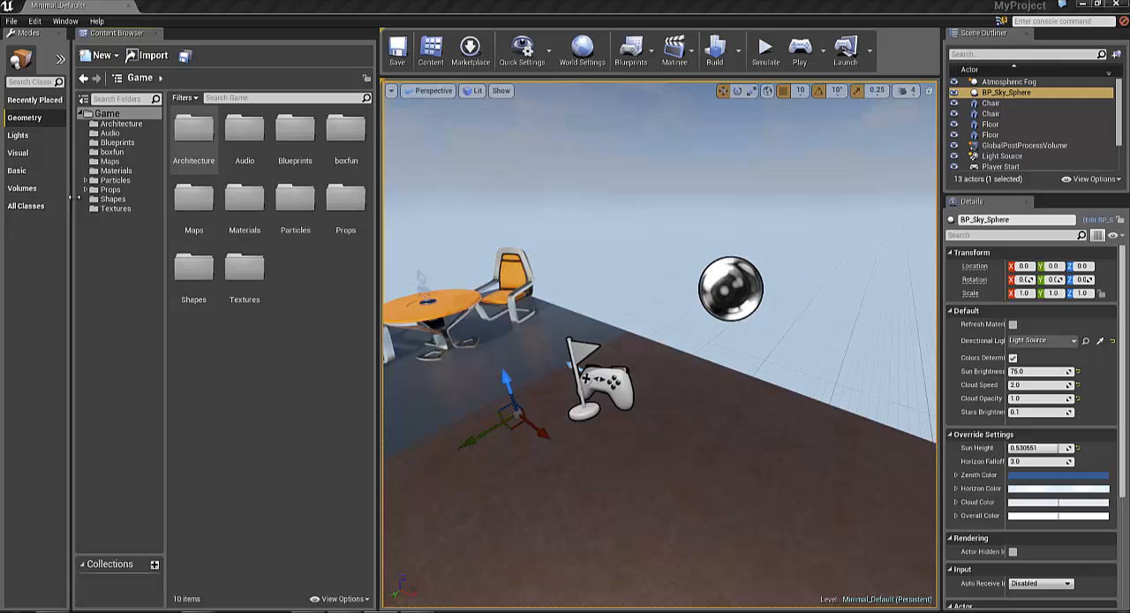
# Import the boxyfun FBX file into the boxfun folder as a Static Mesh with LOD Group None and Import Normals
pyautogui.click(133, 151)
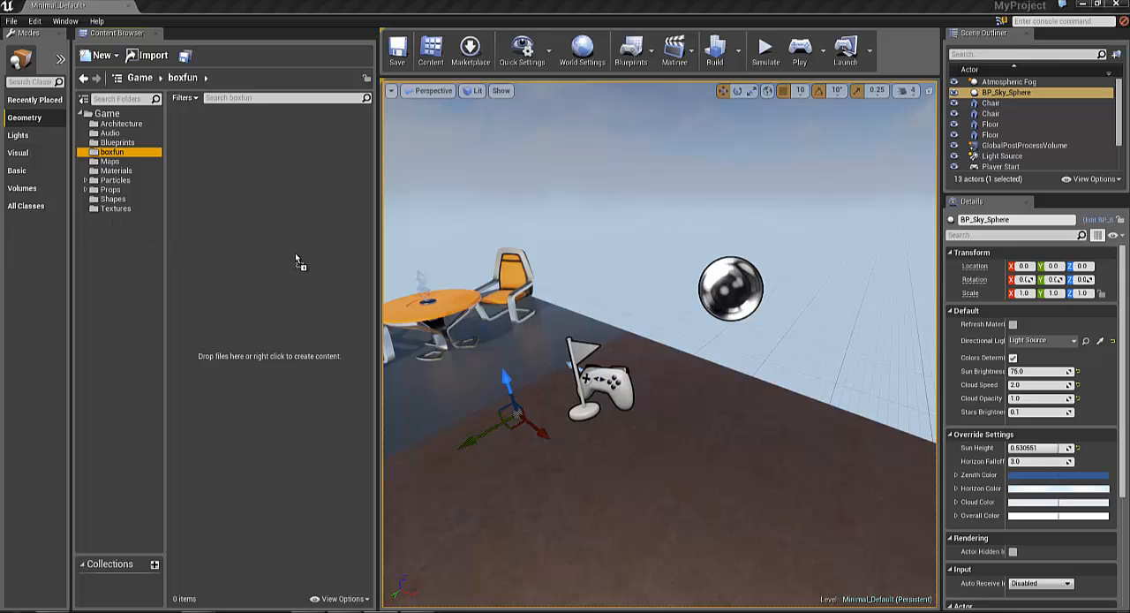
pyautogui.moveTo(296, 253); pyautogui.dragTo(297, 253)
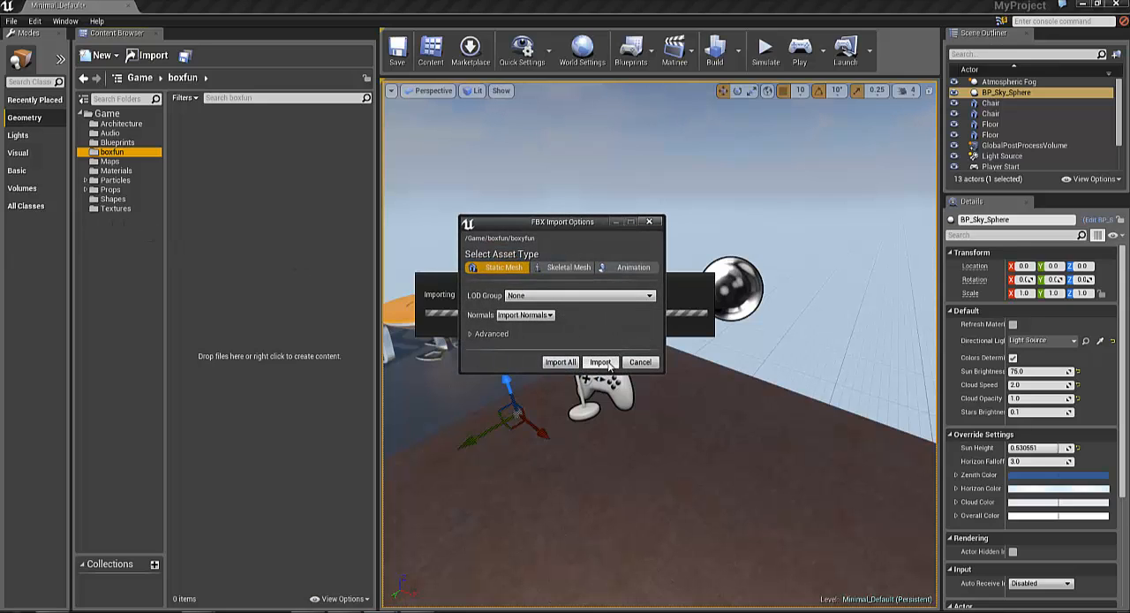
pyautogui.click(545, 315)
pyautogui.click(582, 308)
pyautogui.click(585, 297)
pyautogui.click(586, 297)
pyautogui.click(598, 362)
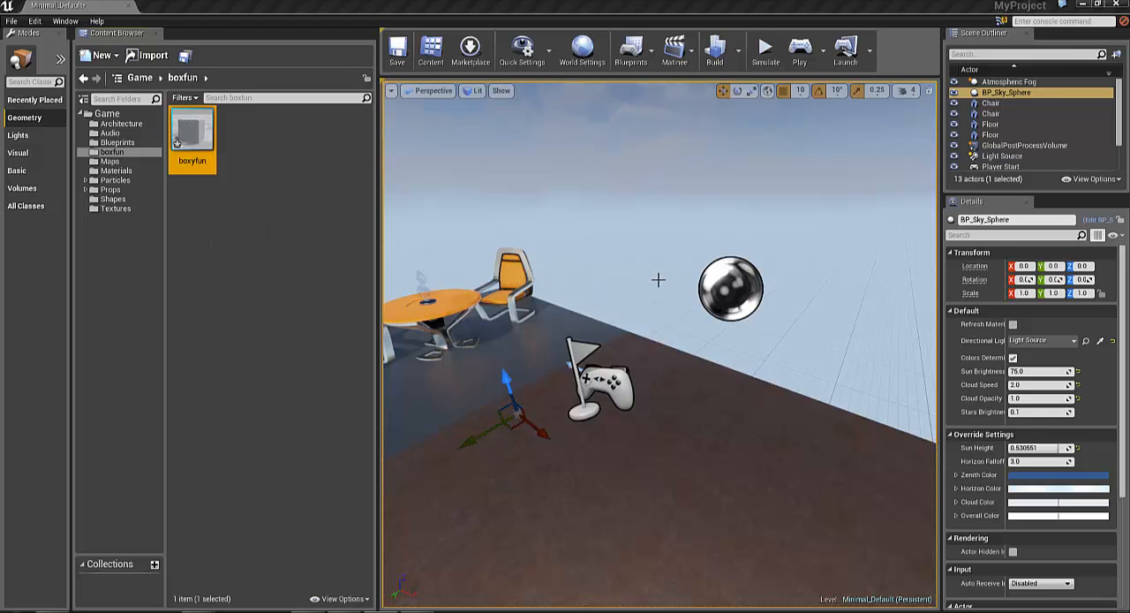
# Place the boxyfun mesh in the level on the floor between the table and the player start
pyautogui.moveTo(668, 278)
pyautogui.mouseDown()
pyautogui.moveTo(597, 298)
pyautogui.moveTo(657, 274)
pyautogui.mouseUp()
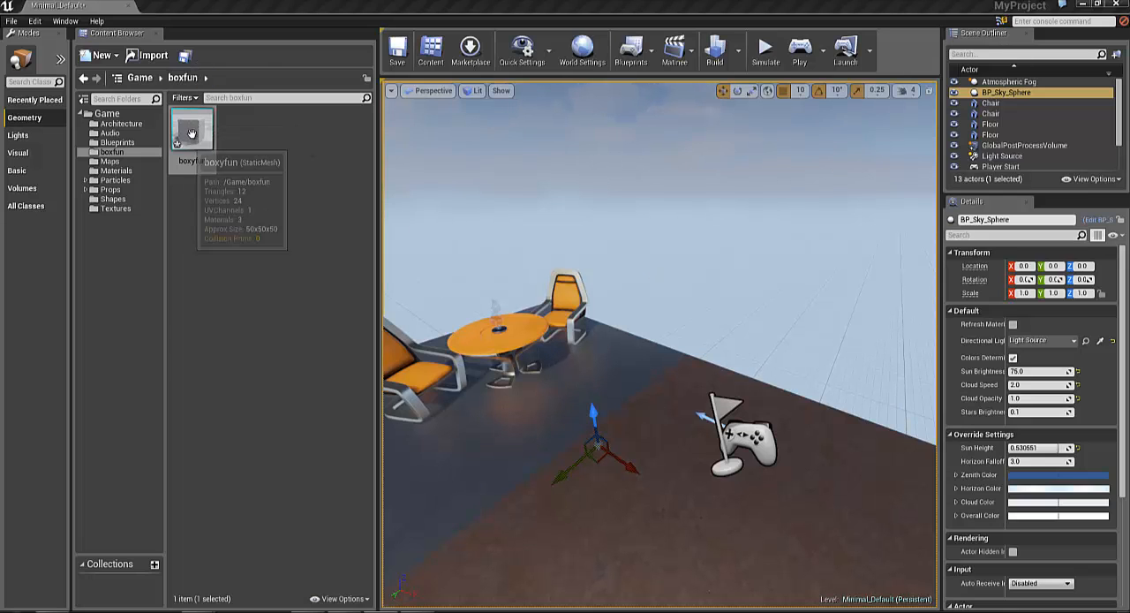
pyautogui.moveTo(191, 134); pyautogui.dragTo(630, 395)
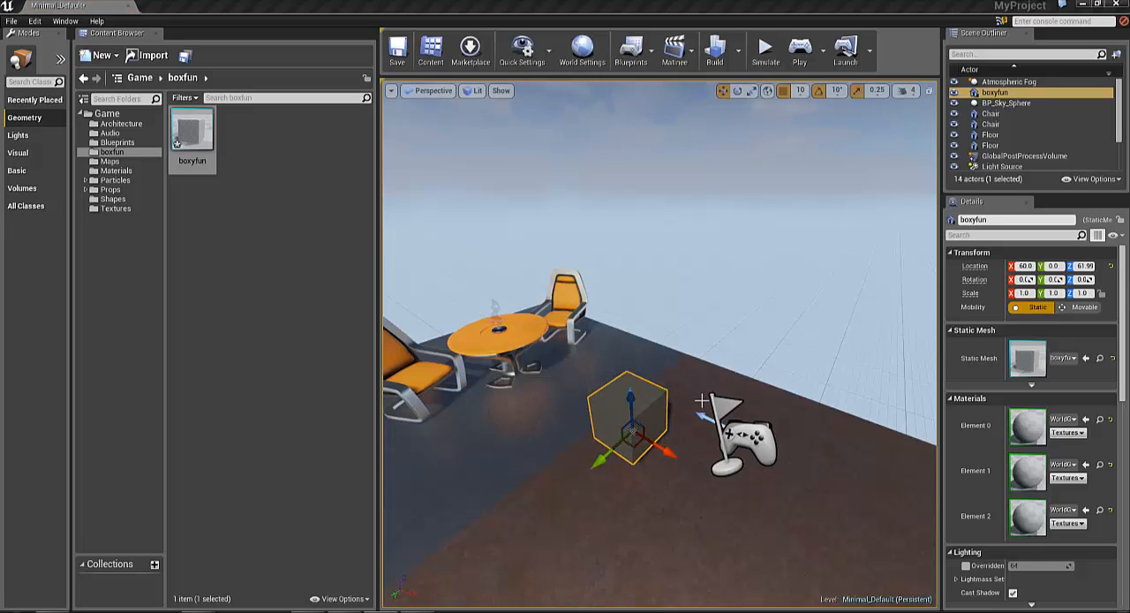
pyautogui.moveTo(707, 365)
pyautogui.mouseDown(button='right')
pyautogui.moveTo(649, 314)
pyautogui.moveTo(656, 320)
pyautogui.moveTo(676, 277)
pyautogui.moveTo(687, 366)
pyautogui.moveTo(672, 373)
pyautogui.moveTo(709, 368)
pyautogui.mouseUp(button='right')
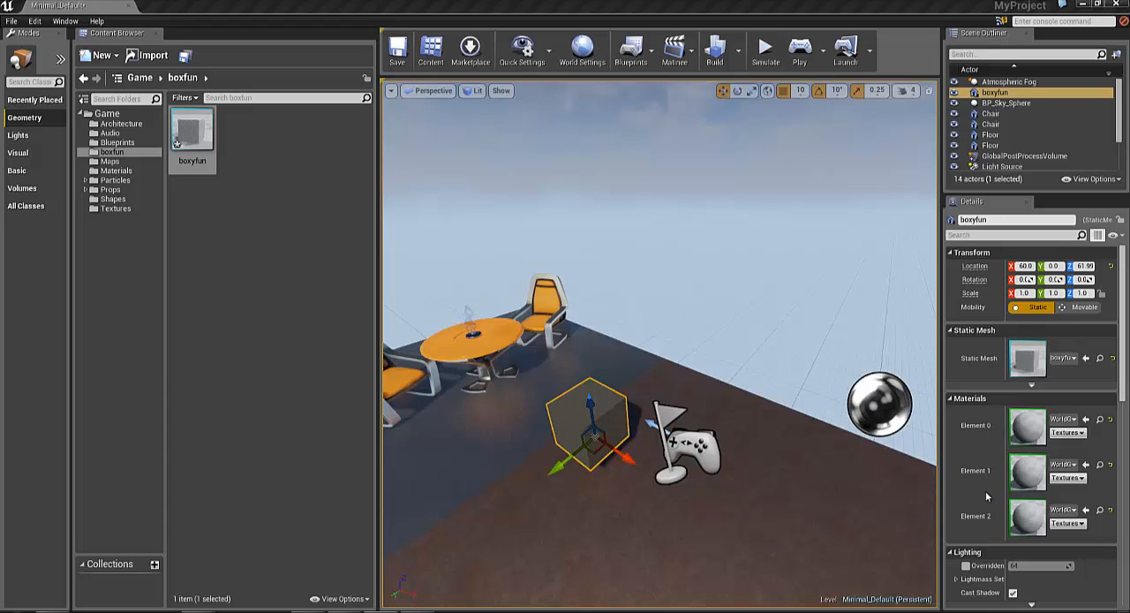
pyautogui.moveTo(622, 461); pyautogui.dragTo(789, 511, button='right')
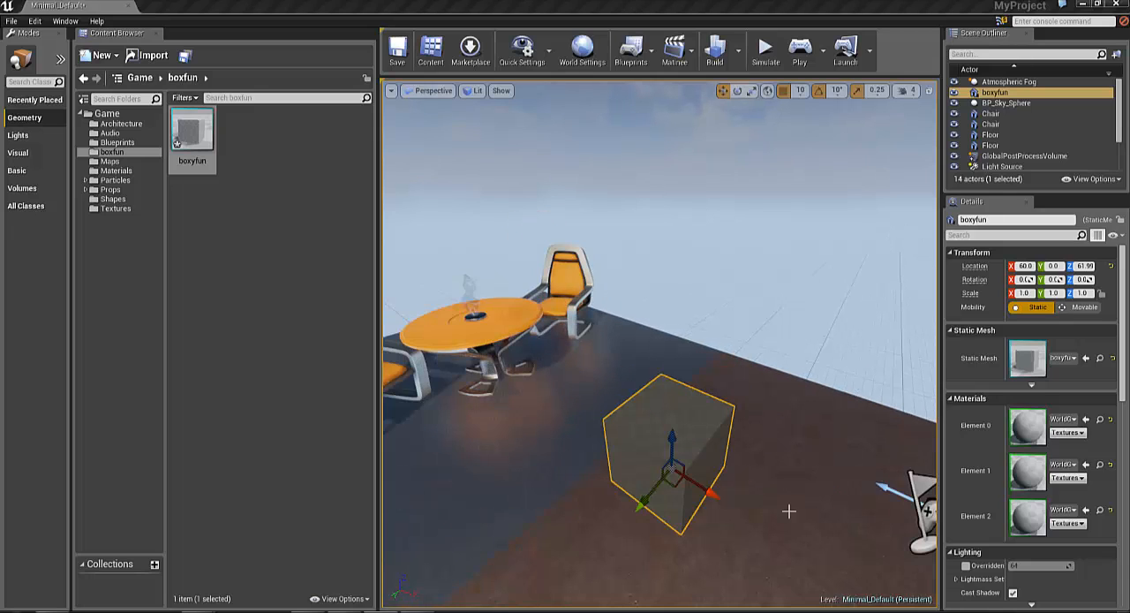
# From the Materials folder, assign M_Concrete_Panels to the box's material Element 0 and M_CobbleStone_Pebble to Element 1
pyautogui.click(129, 169)
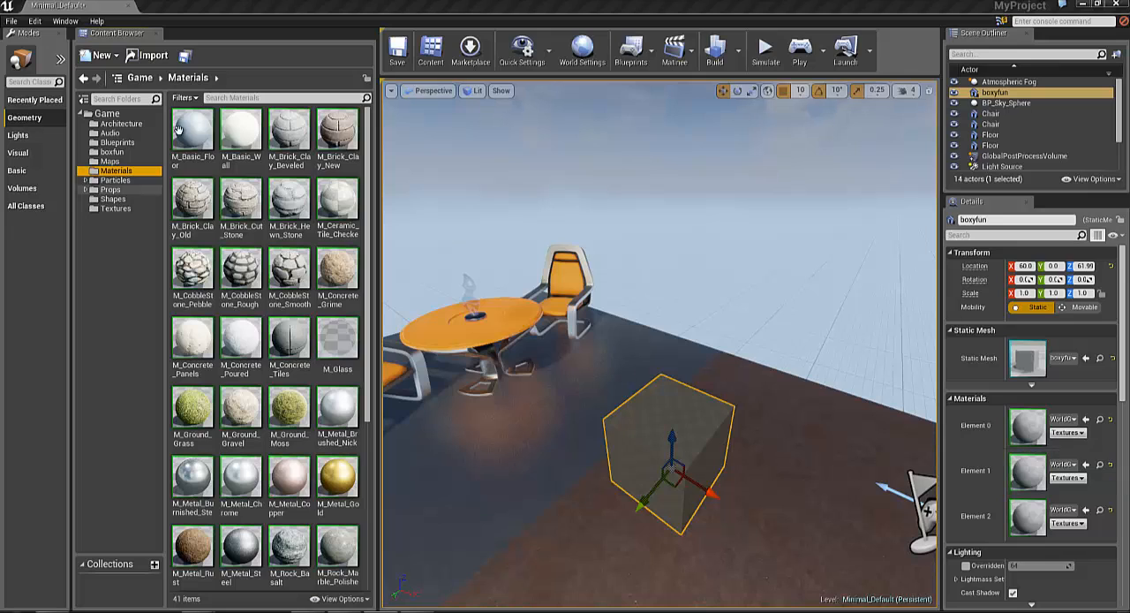
pyautogui.moveTo(198, 347); pyautogui.dragTo(1029, 428)
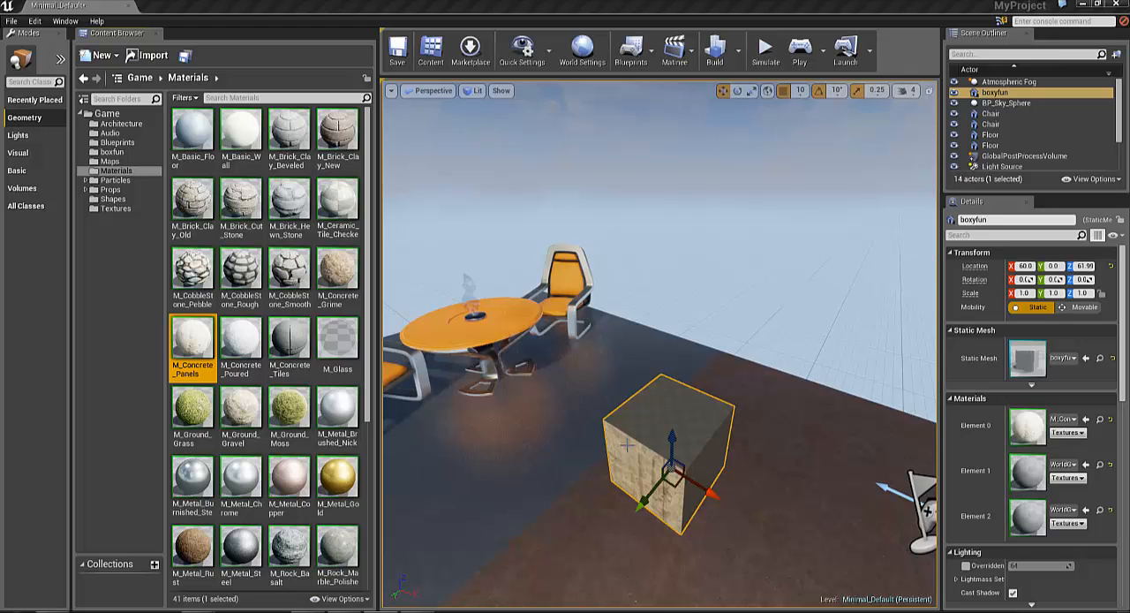
pyautogui.moveTo(658, 440); pyautogui.dragTo(523, 412, button='right')
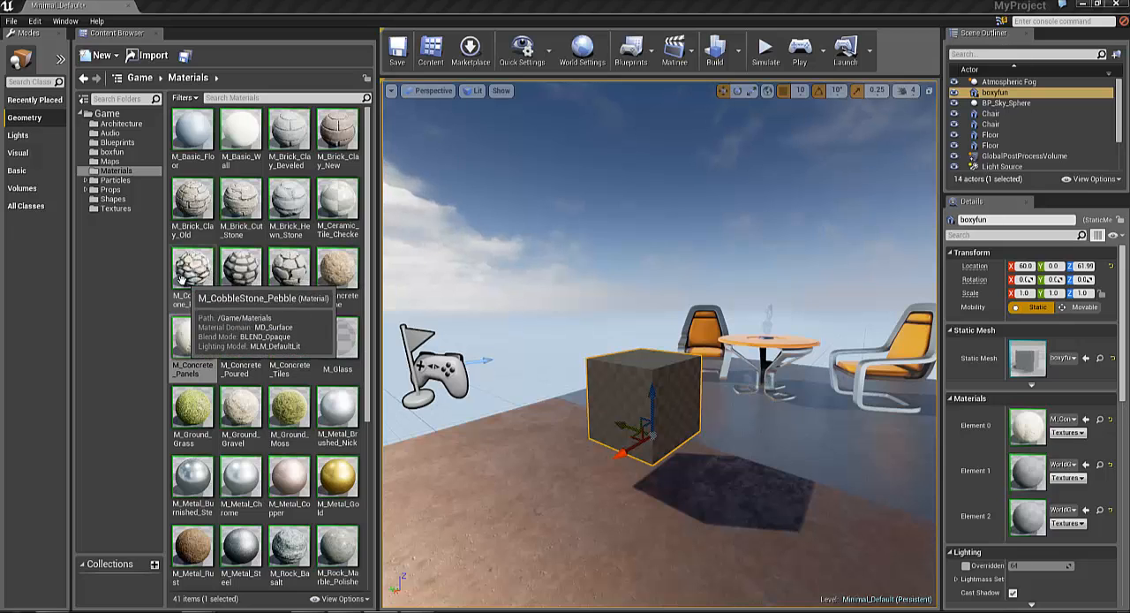
pyautogui.moveTo(182, 279); pyautogui.dragTo(1015, 468)
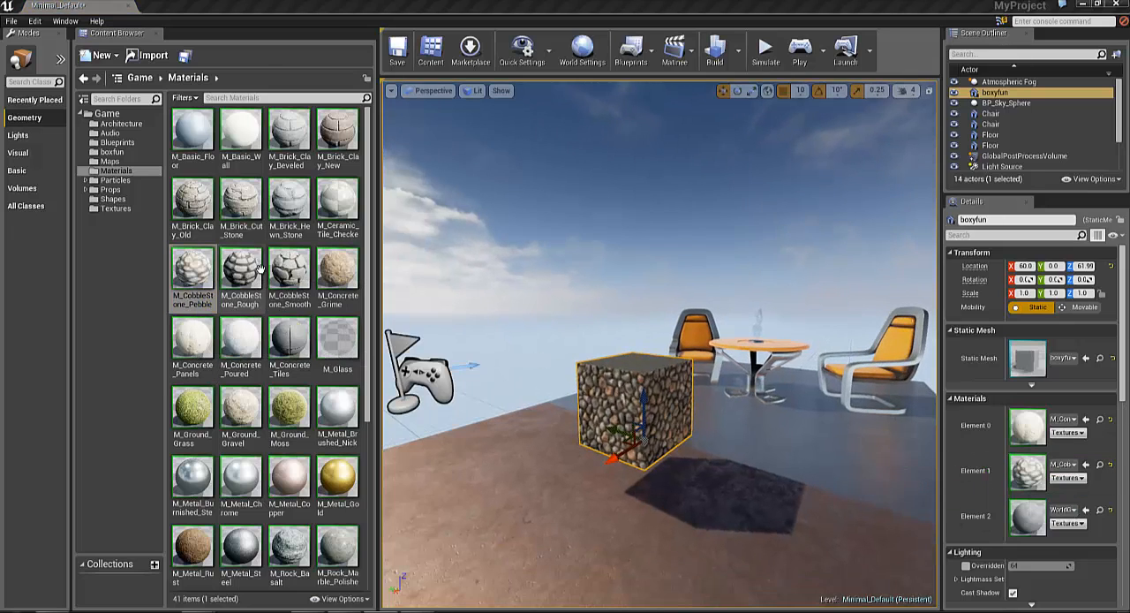
pyautogui.moveTo(596, 439); pyautogui.dragTo(597, 415, button='right')
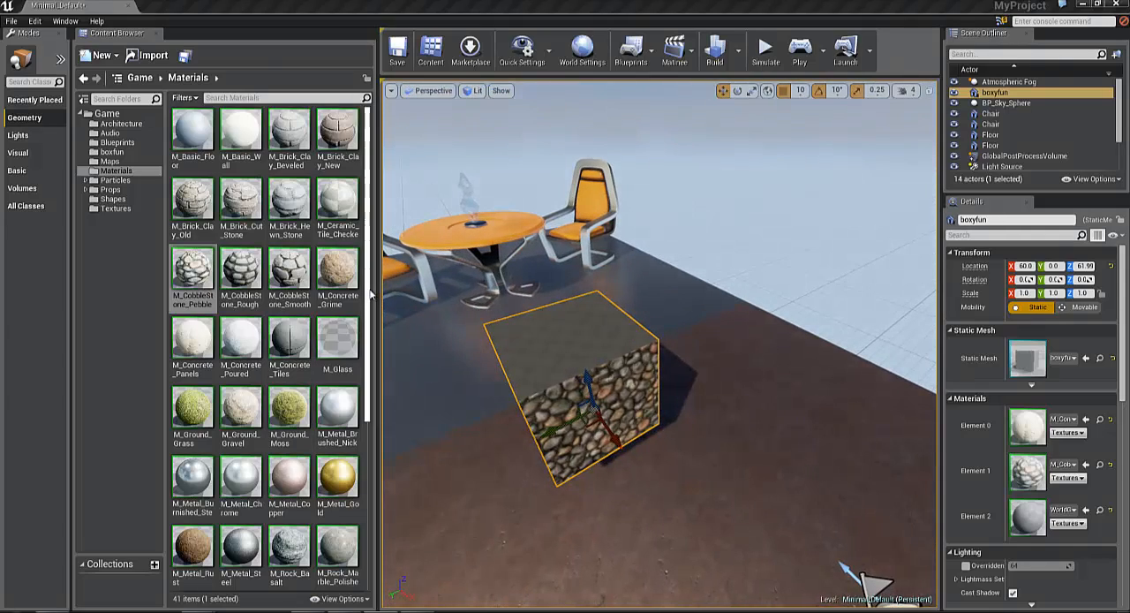
# Try applying M_Tech_Hex_Tile_Pulse to the whole box in the level, and undo that material change
pyautogui.moveTo(365, 308); pyautogui.dragTo(365, 411)
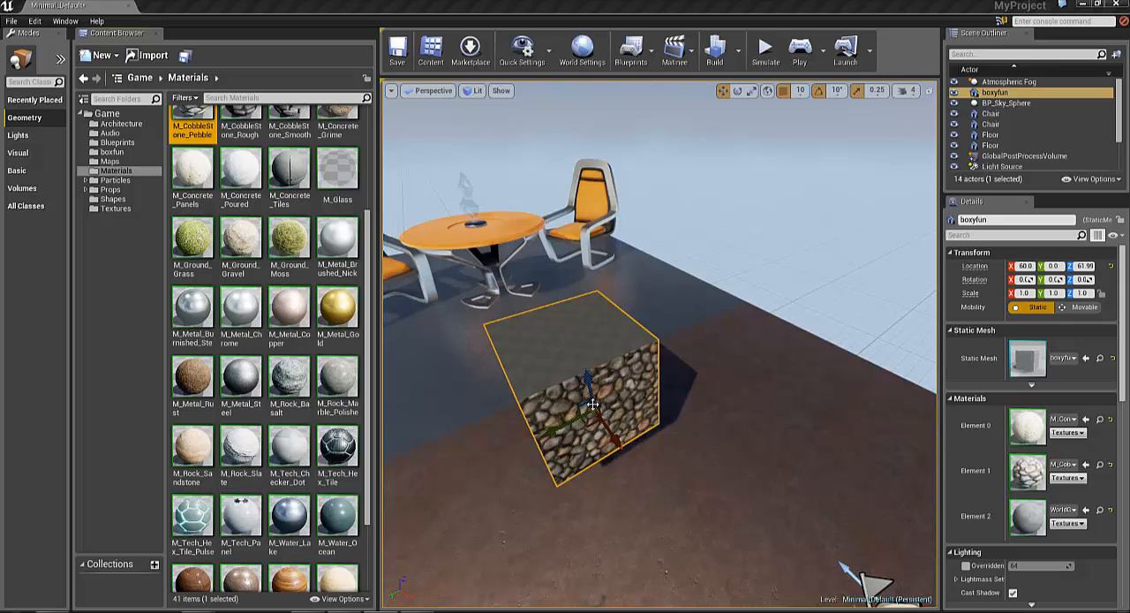
pyautogui.moveTo(210, 501); pyautogui.dragTo(574, 364)
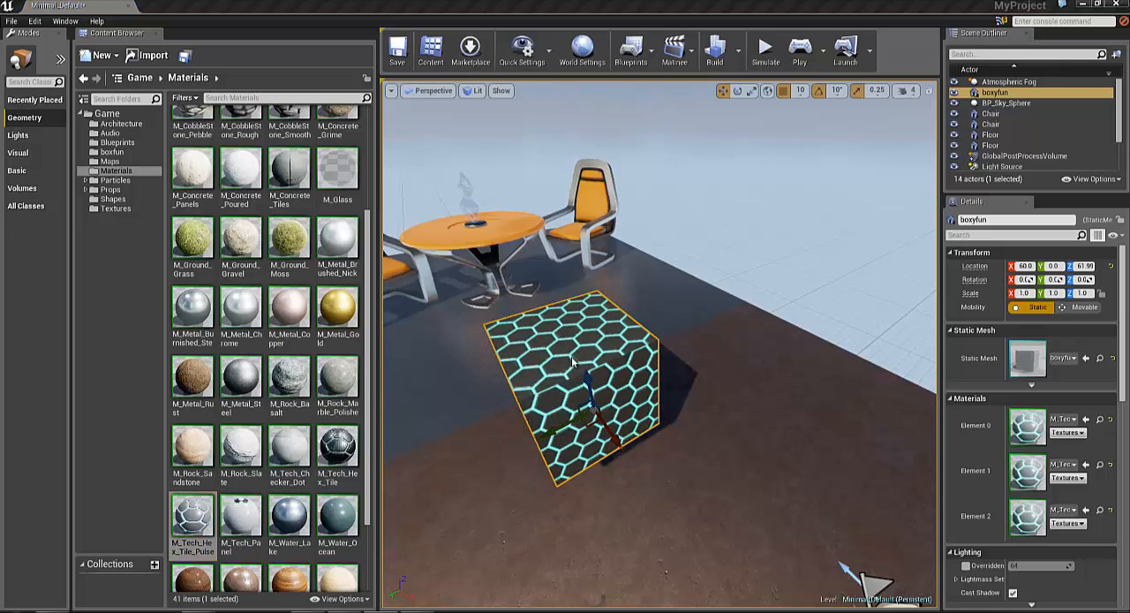
pyautogui.hotkey('ctrl', 'z')
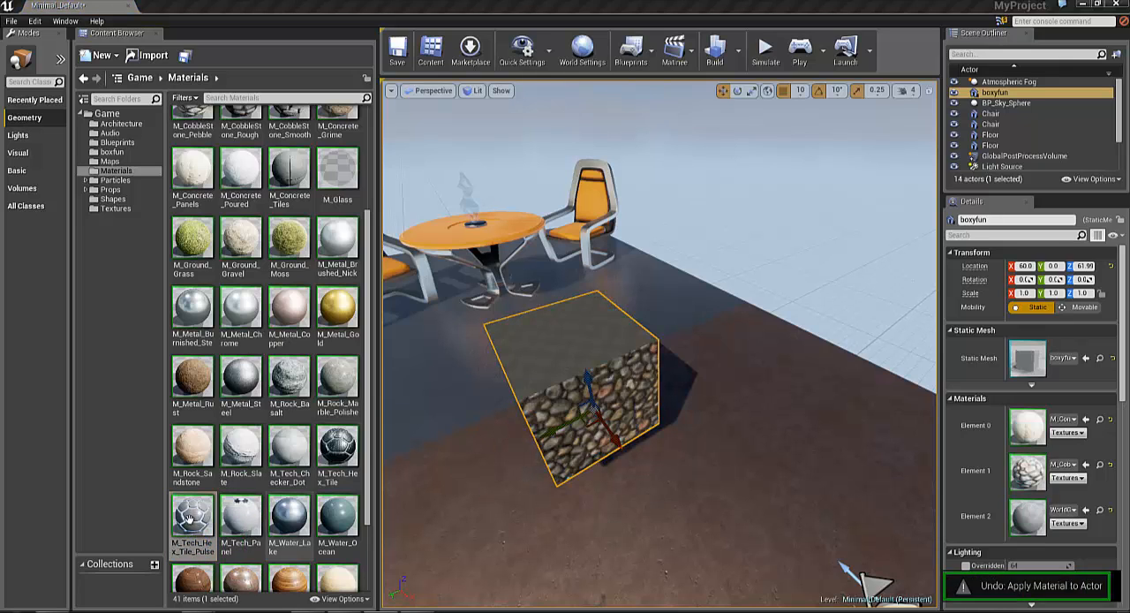
# Assign M_Tech_Hex_Tile_Pulse to the box's material Element 2 and view the box up close
pyautogui.moveTo(1067, 541); pyautogui.dragTo(1031, 518)
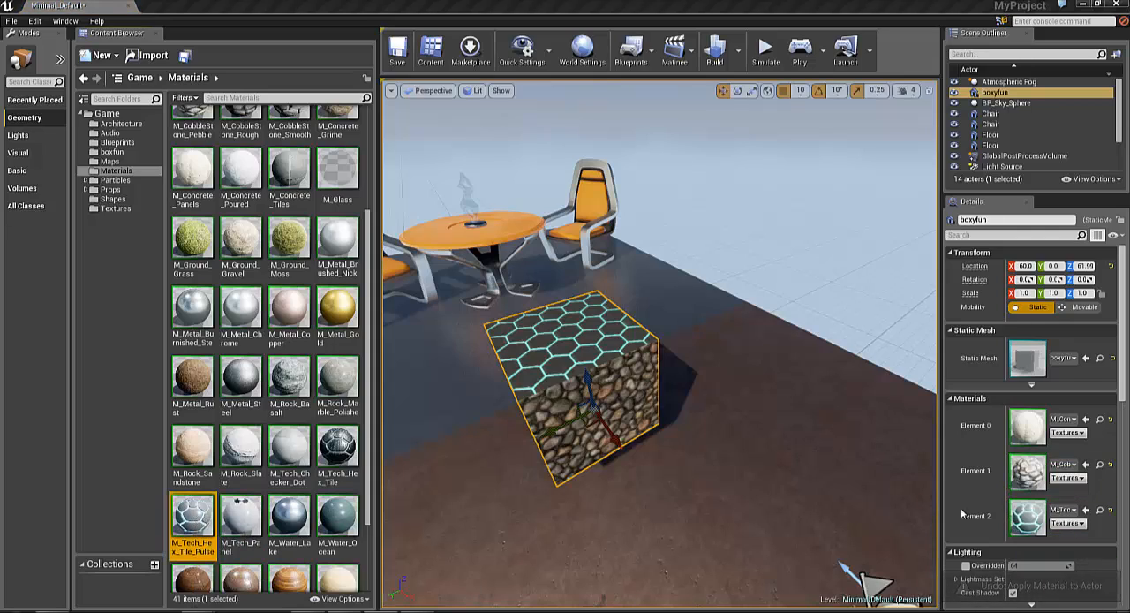
pyautogui.moveTo(591, 389); pyautogui.dragTo(792, 398, button='right')
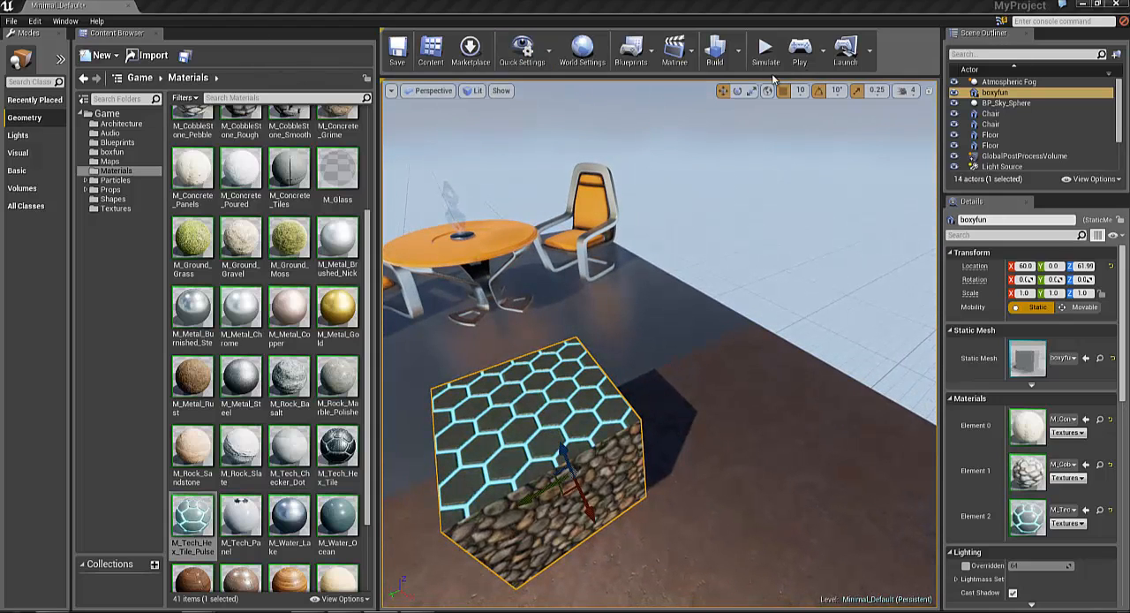
# Build the level, including its lighting, and close the lighting results log
pyautogui.click(717, 51)
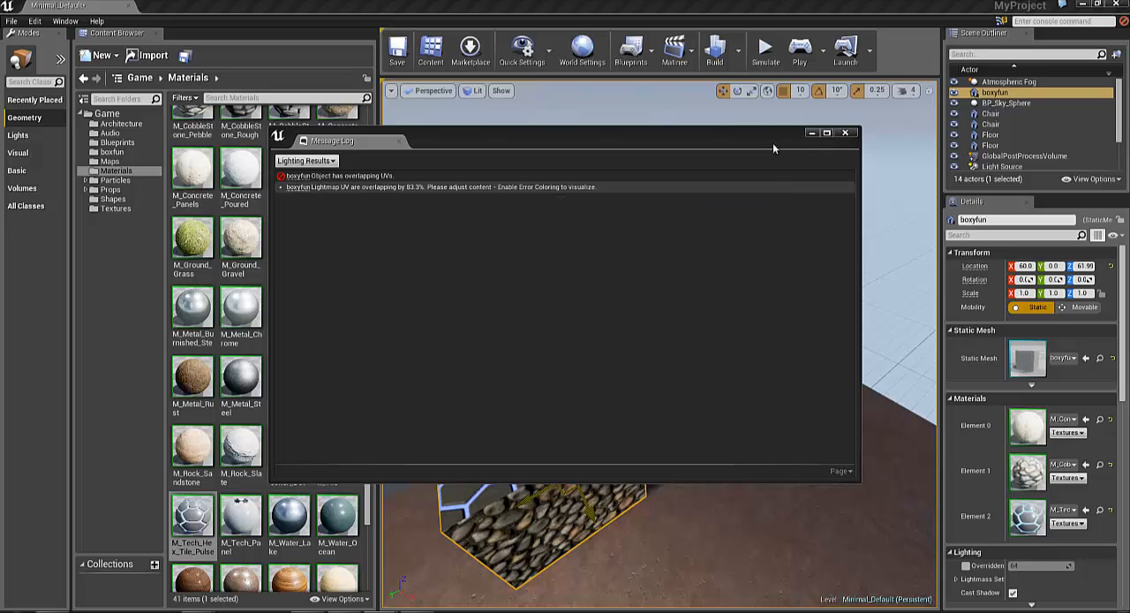
pyautogui.click(848, 135)
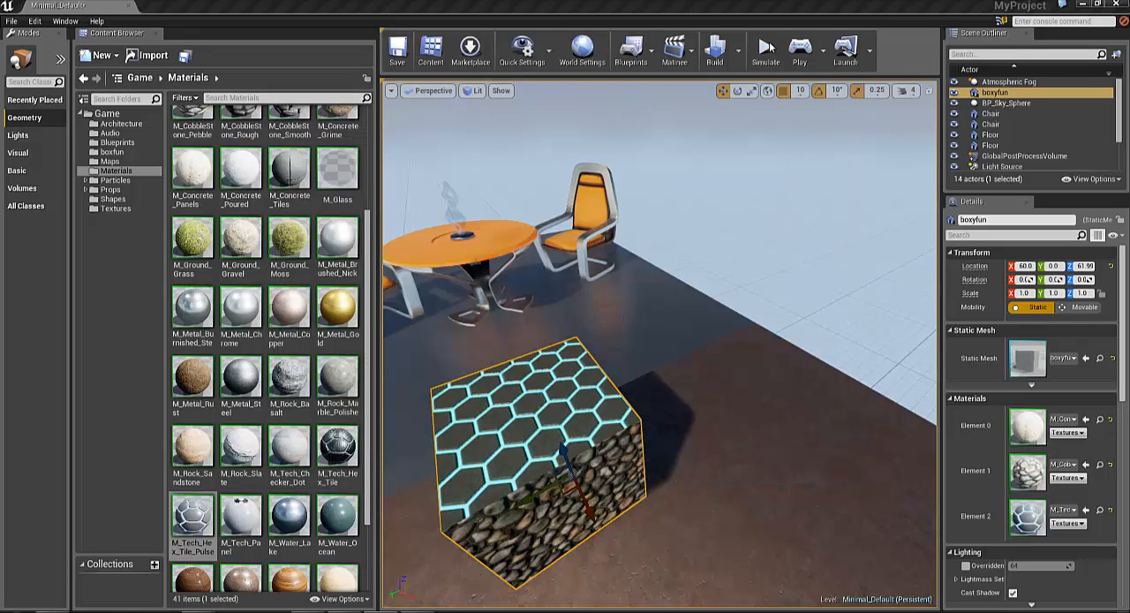
# Play the level in the viewport and fly around the box to examine the materials on its sides and top
pyautogui.click(799, 48)
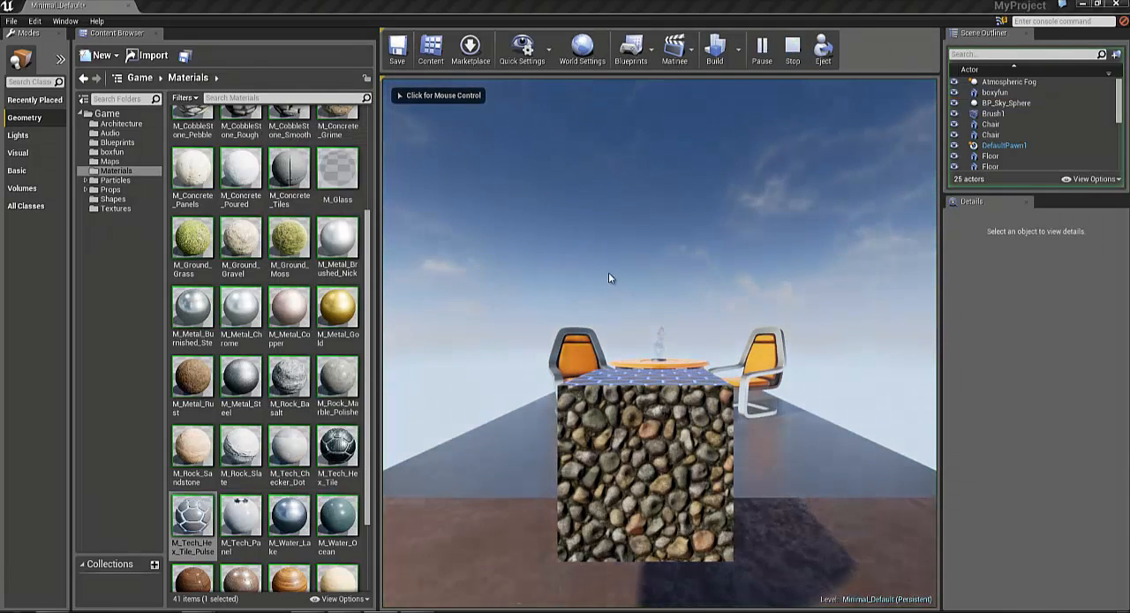
pyautogui.click(608, 278)
pyautogui.press('w')
pyautogui.press('d')
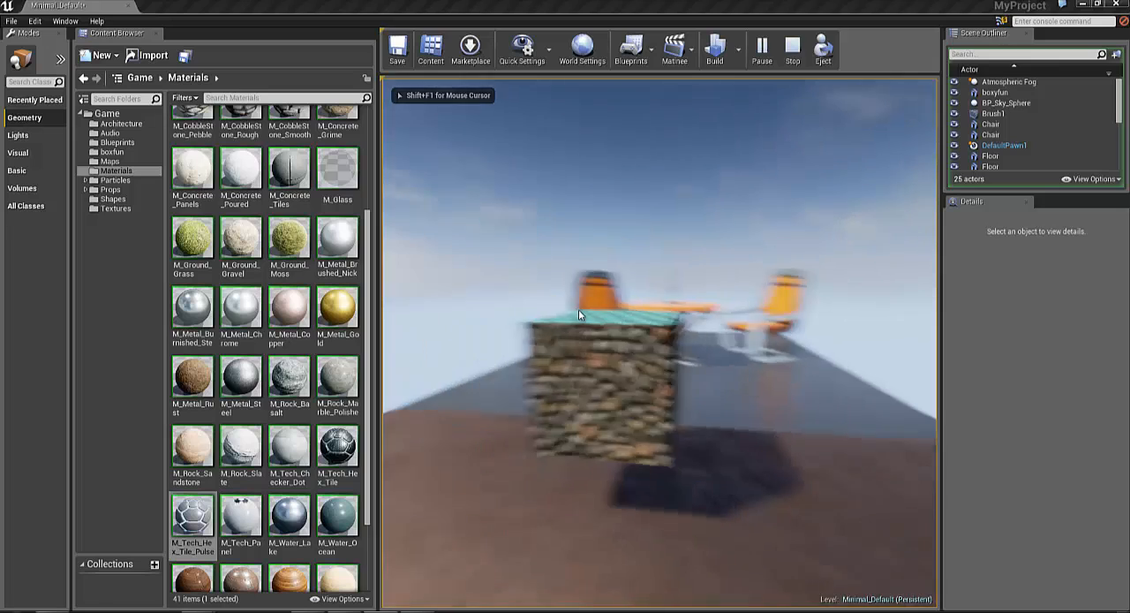
pyautogui.press('d')
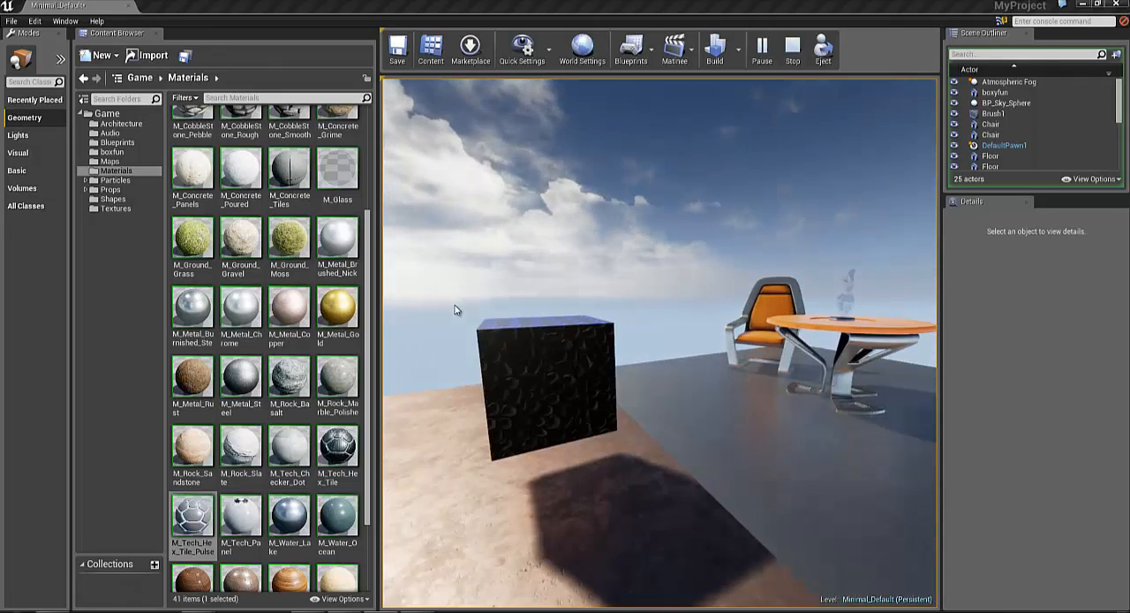
pyautogui.press('d')
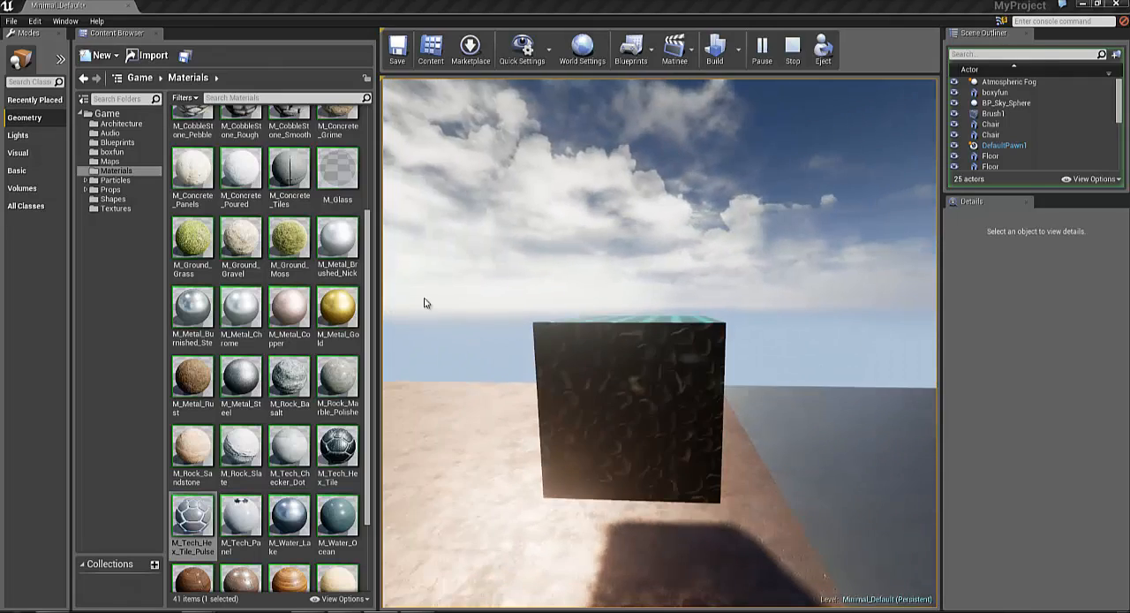
pyautogui.press('a')
pyautogui.press('a')
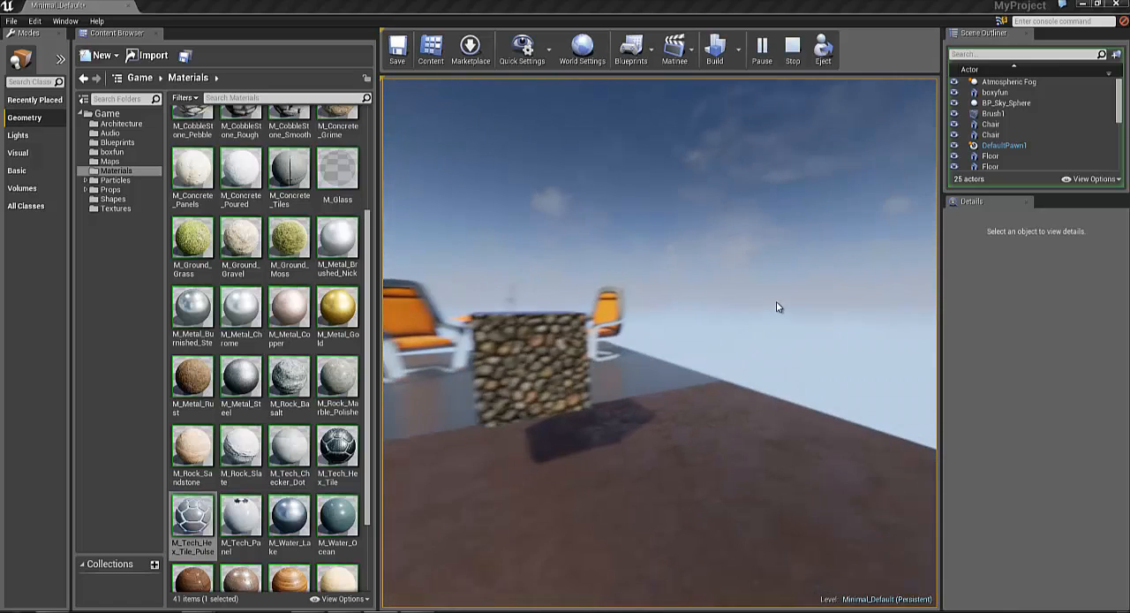
pyautogui.press('d')
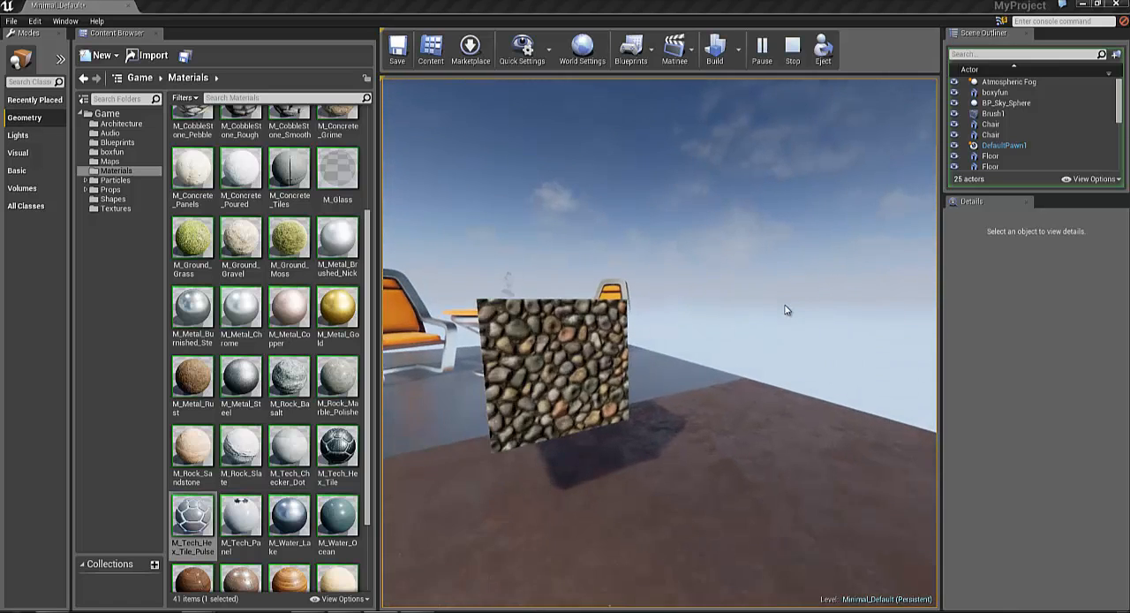
pyautogui.press('a')
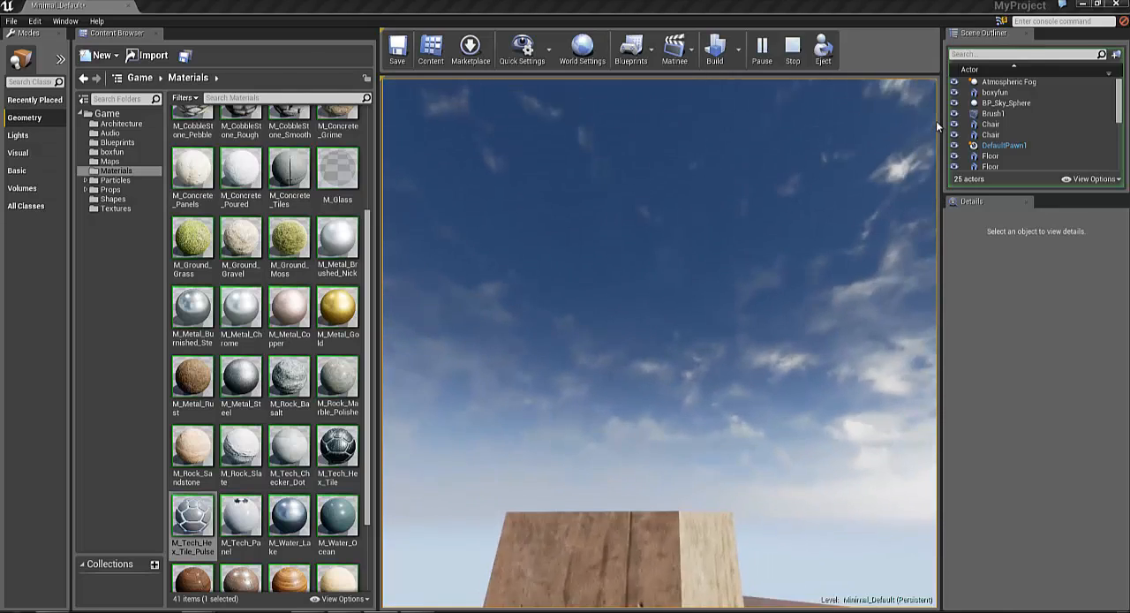
pyautogui.press('w')
pyautogui.press('w')
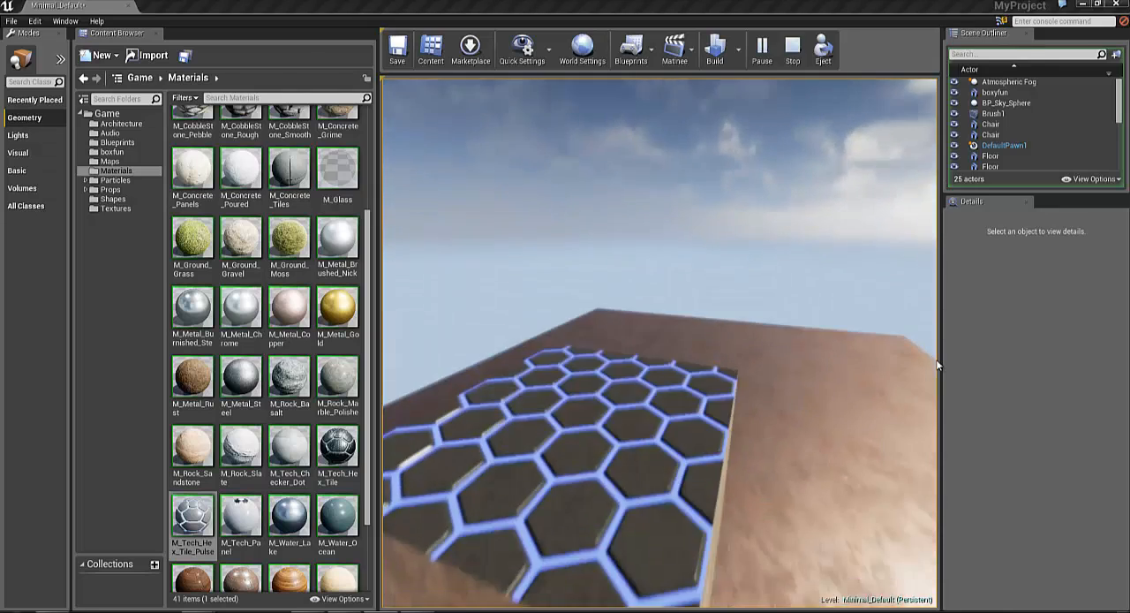
pyautogui.press('d')
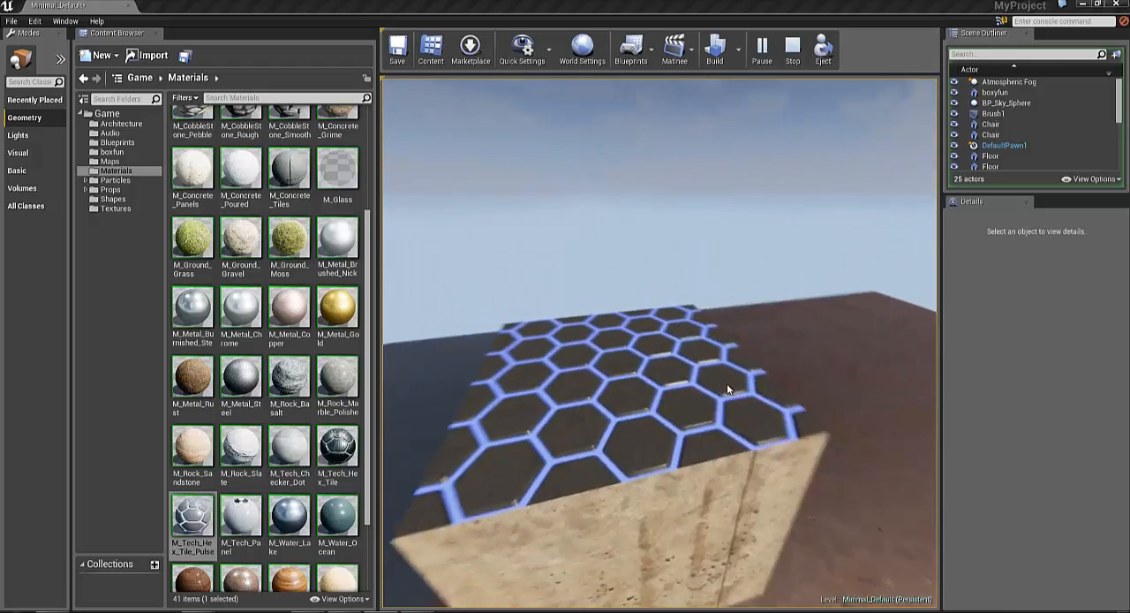
pyautogui.press('d')
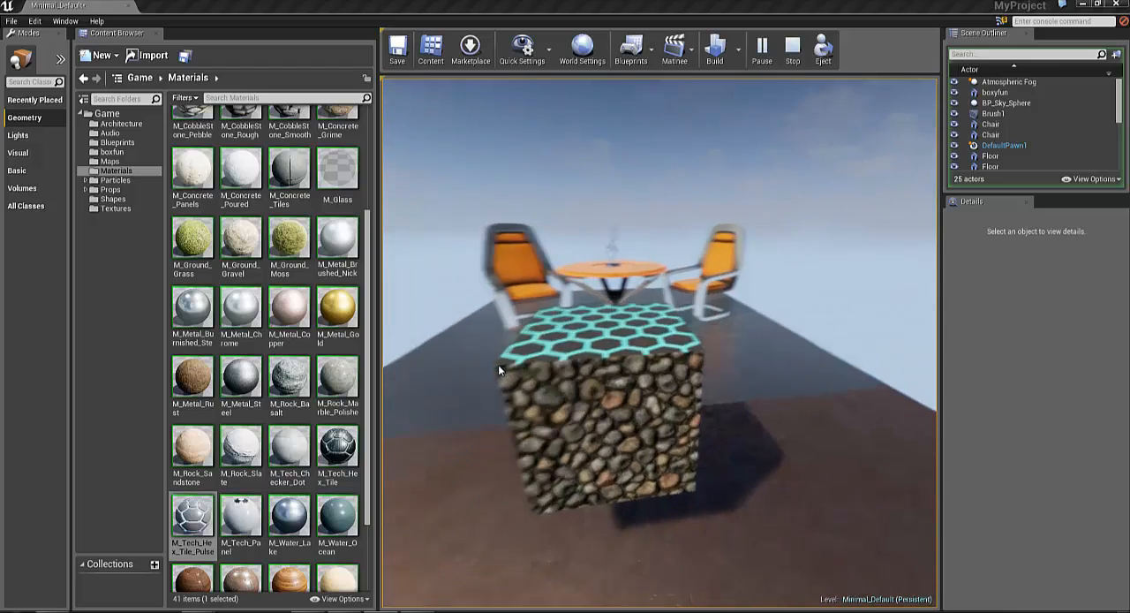
pyautogui.press('a')
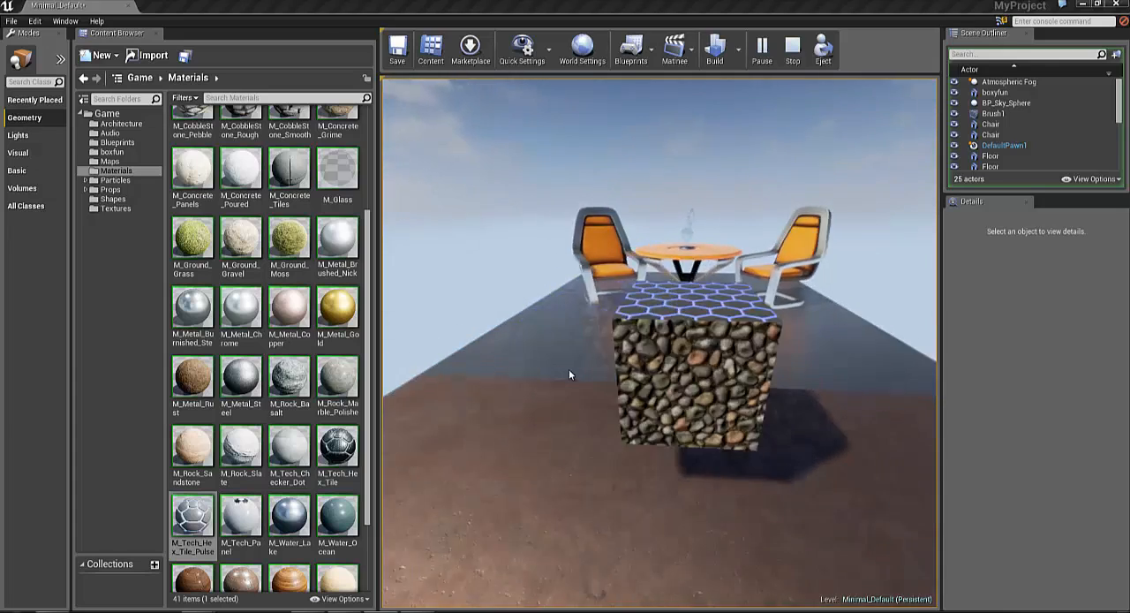
pyautogui.press('d')
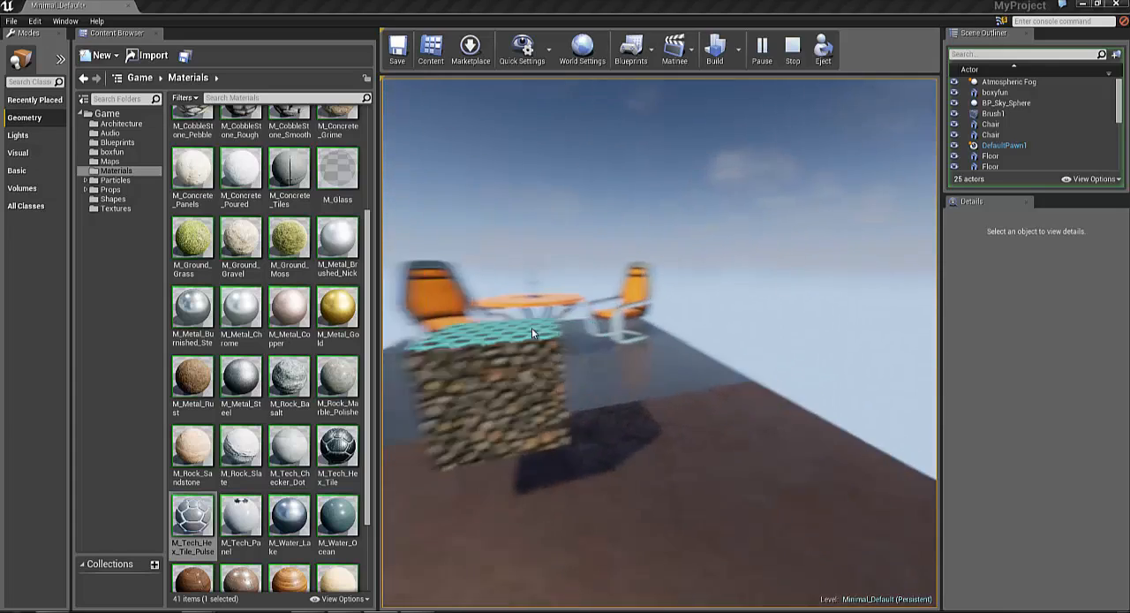
pyautogui.press('w')
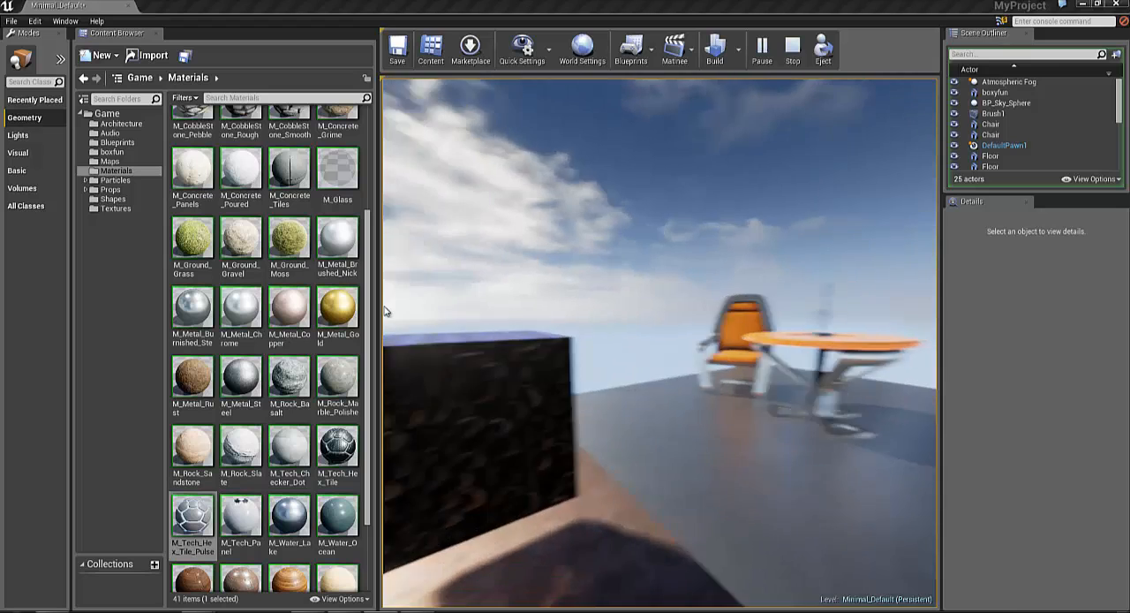
pyautogui.press('a')
pyautogui.press('a')
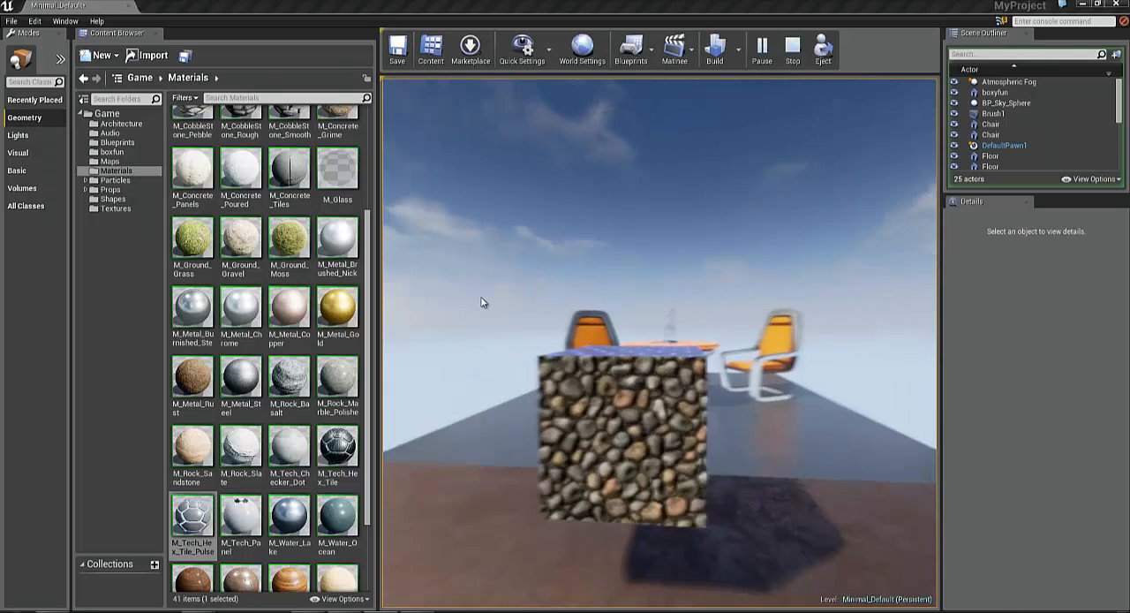
pyautogui.press('d')
pyautogui.press('d')
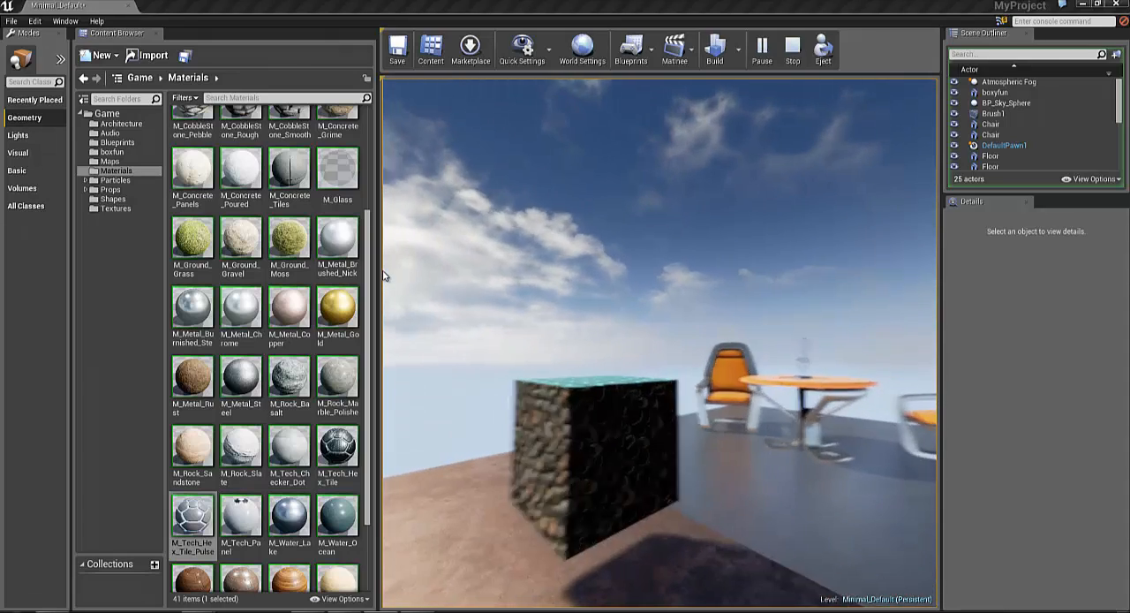
pyautogui.press('w')
pyautogui.press('s')
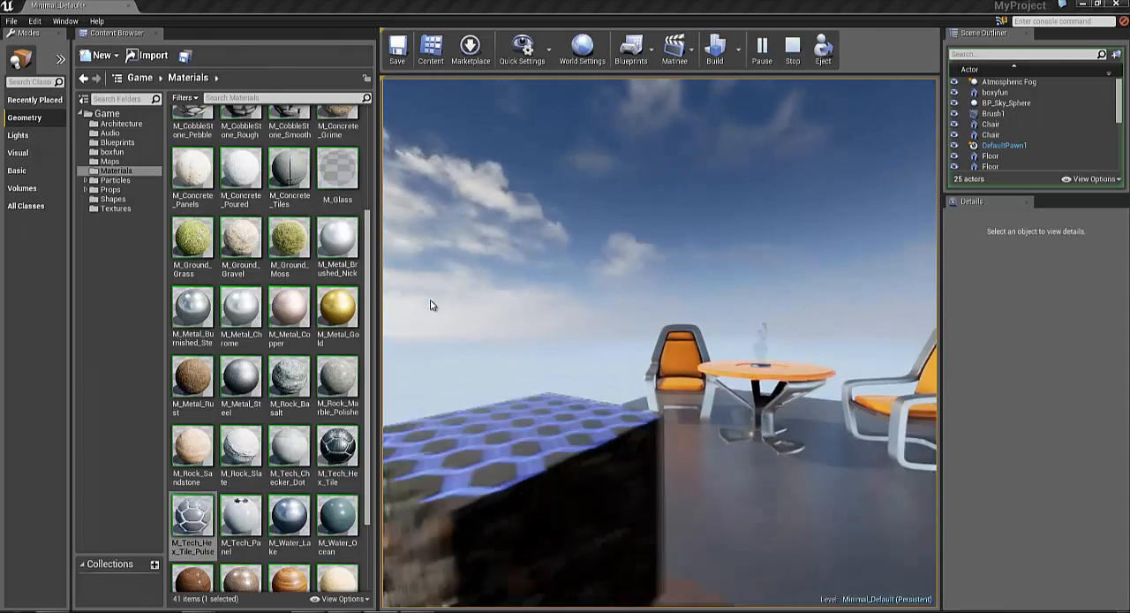
pyautogui.press('a')
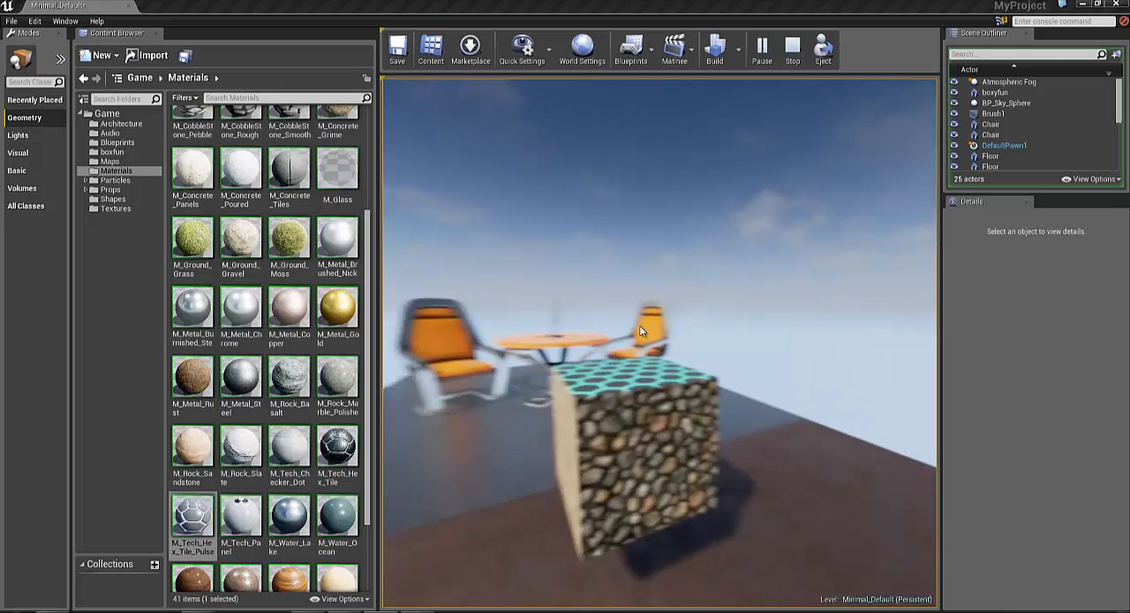
pyautogui.press('a')
pyautogui.press('w')
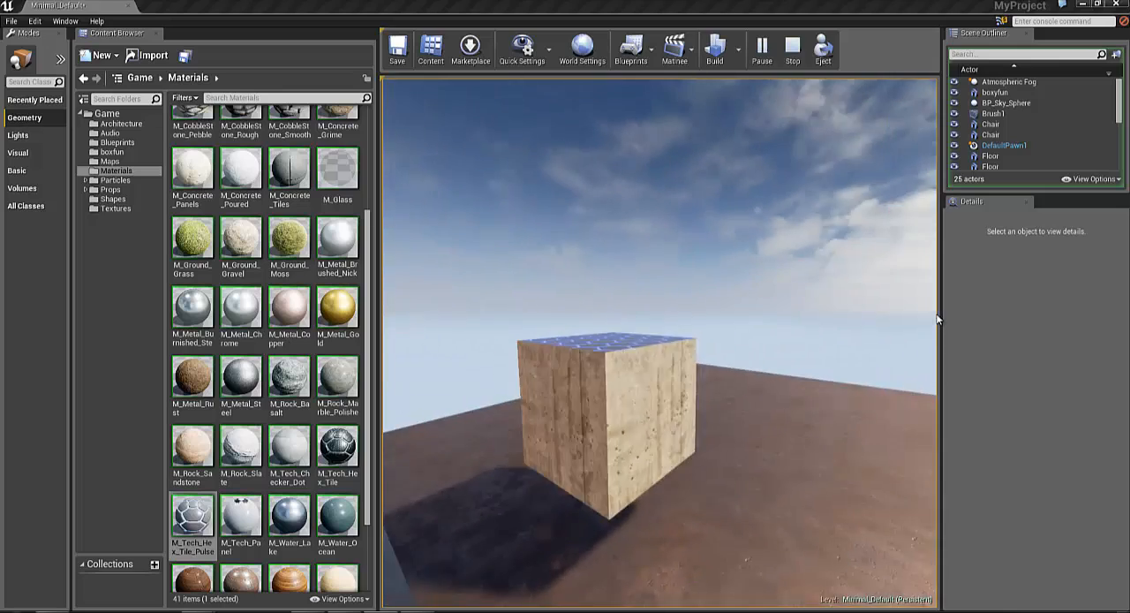
pyautogui.press('a')
pyautogui.press('w')
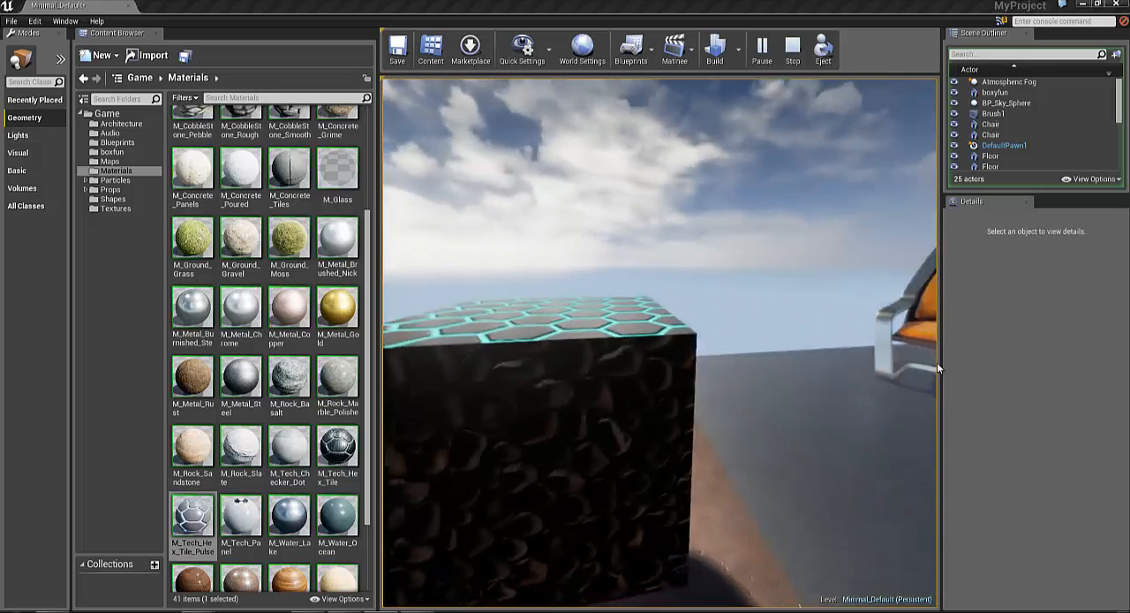
pyautogui.press('a')
pyautogui.press('s')
pyautogui.press('a')
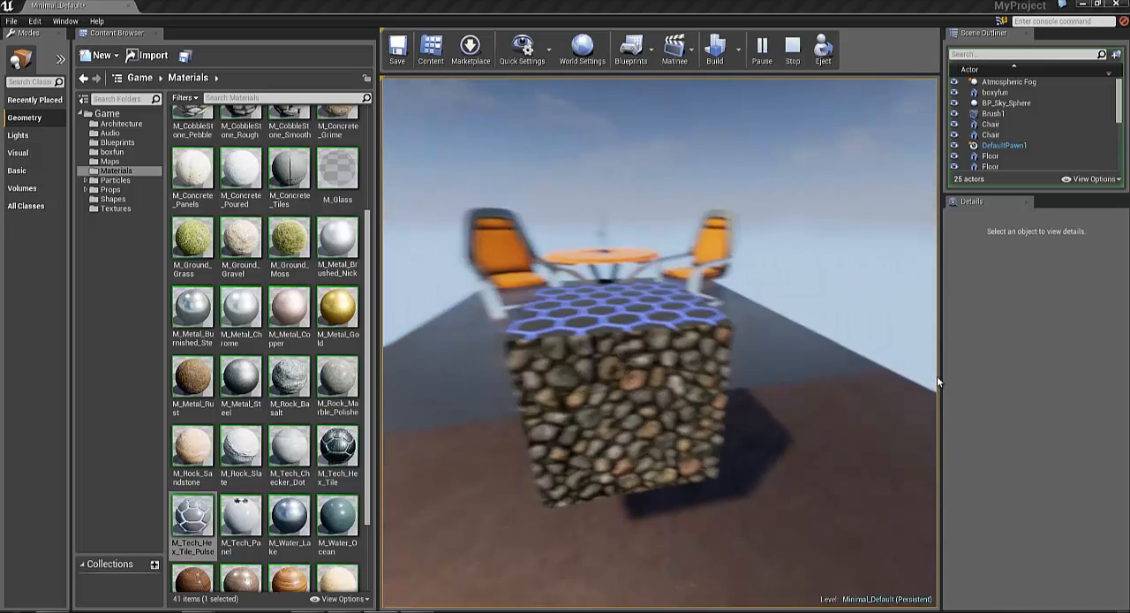
pyautogui.press('a')
pyautogui.press('d')
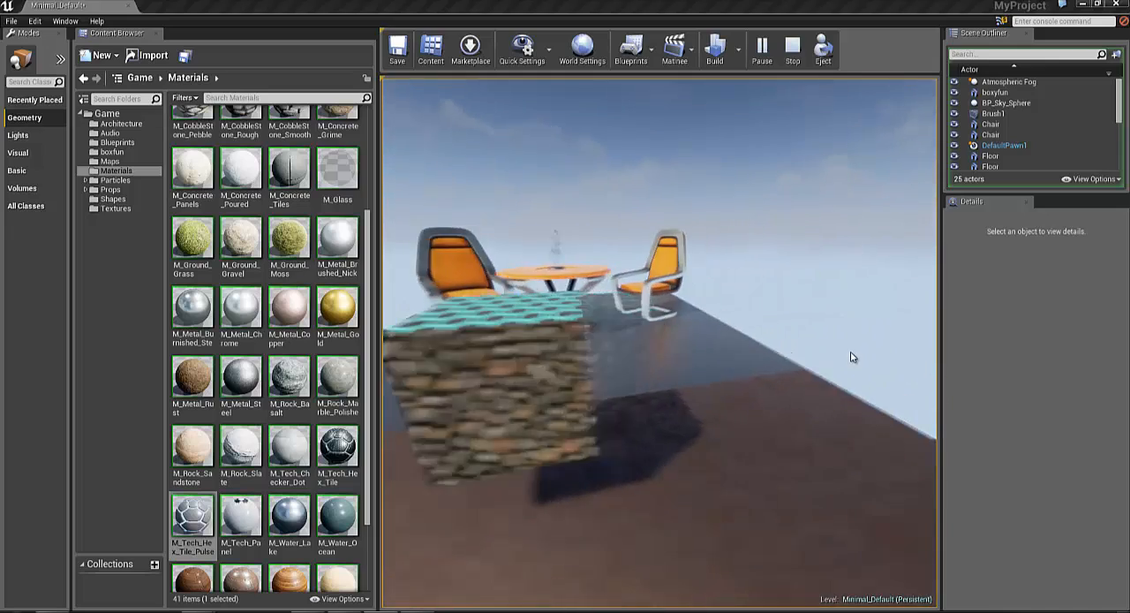